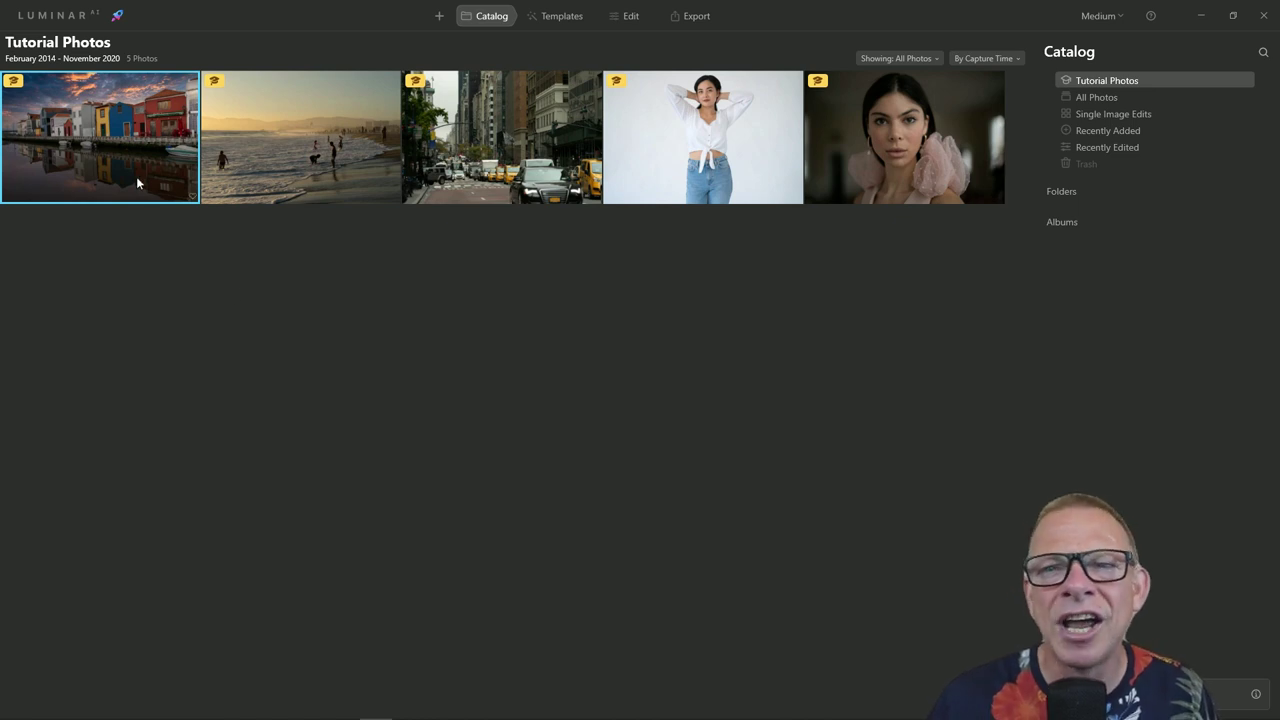
# Open the canal houses photo and swap its sky for the pink-purple Sunset Clouds 2 sky
pyautogui.doubleClick(114, 121)
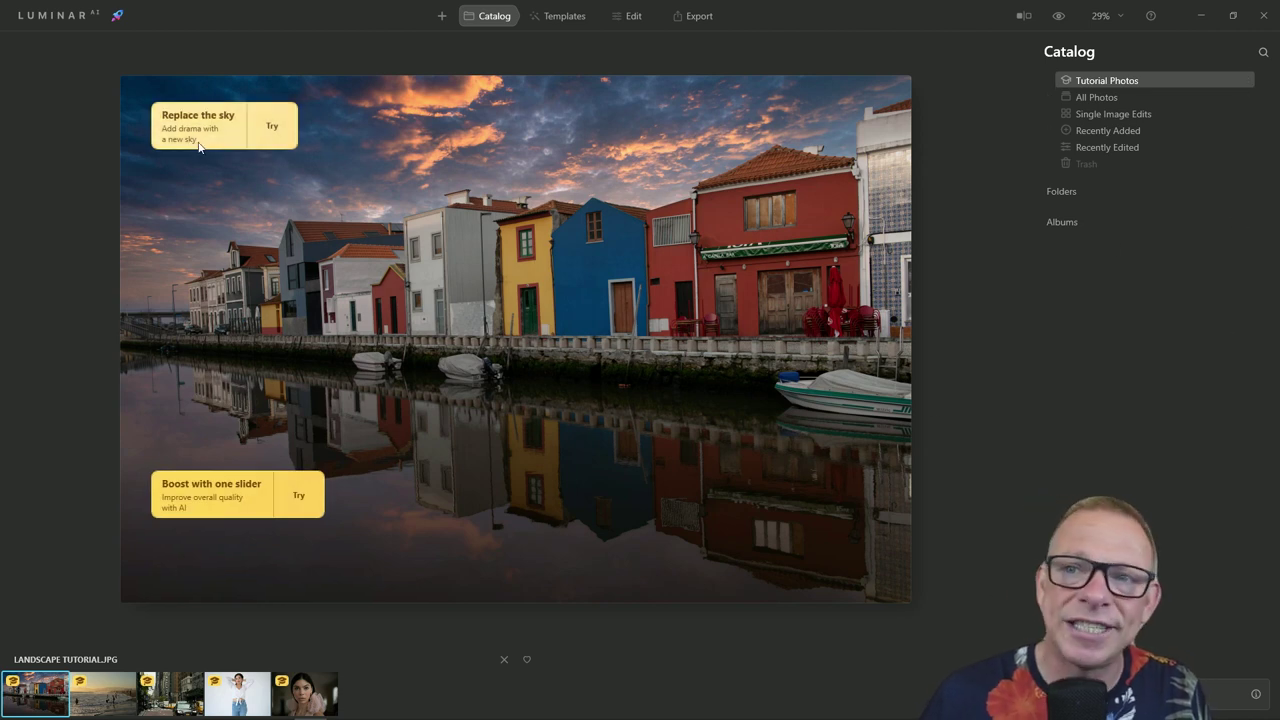
pyautogui.click(271, 126)
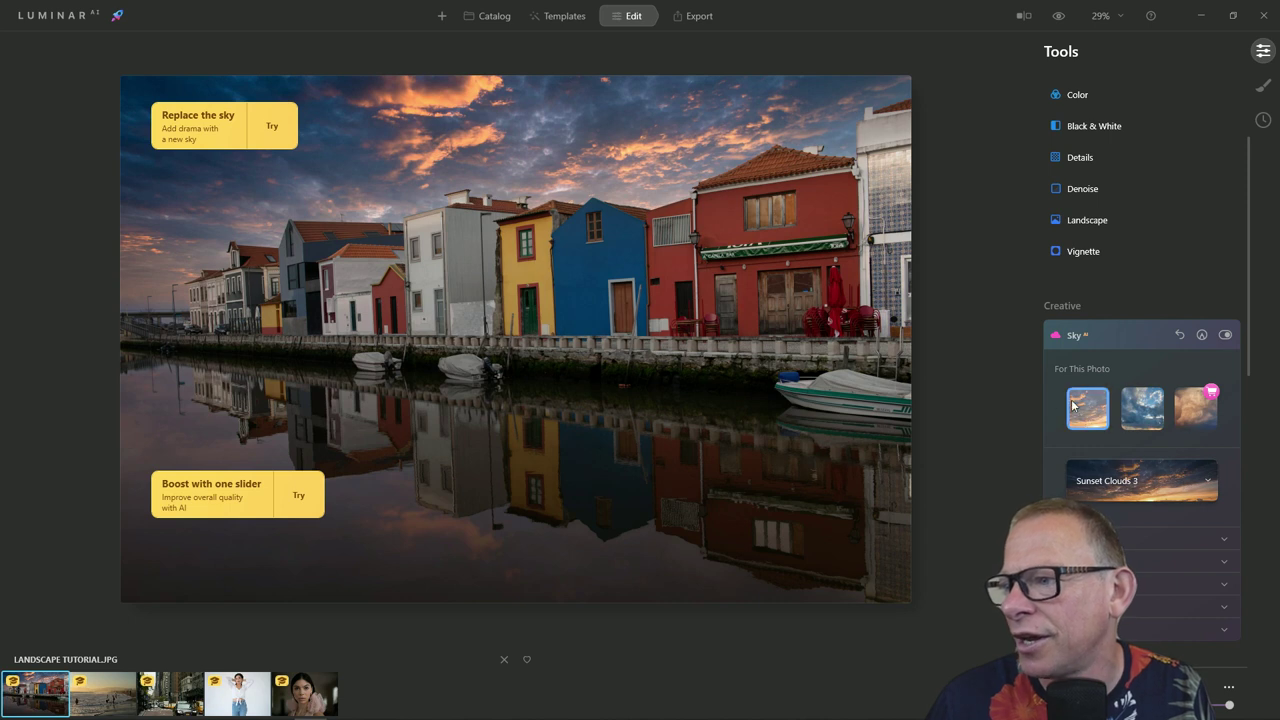
pyautogui.click(1205, 484)
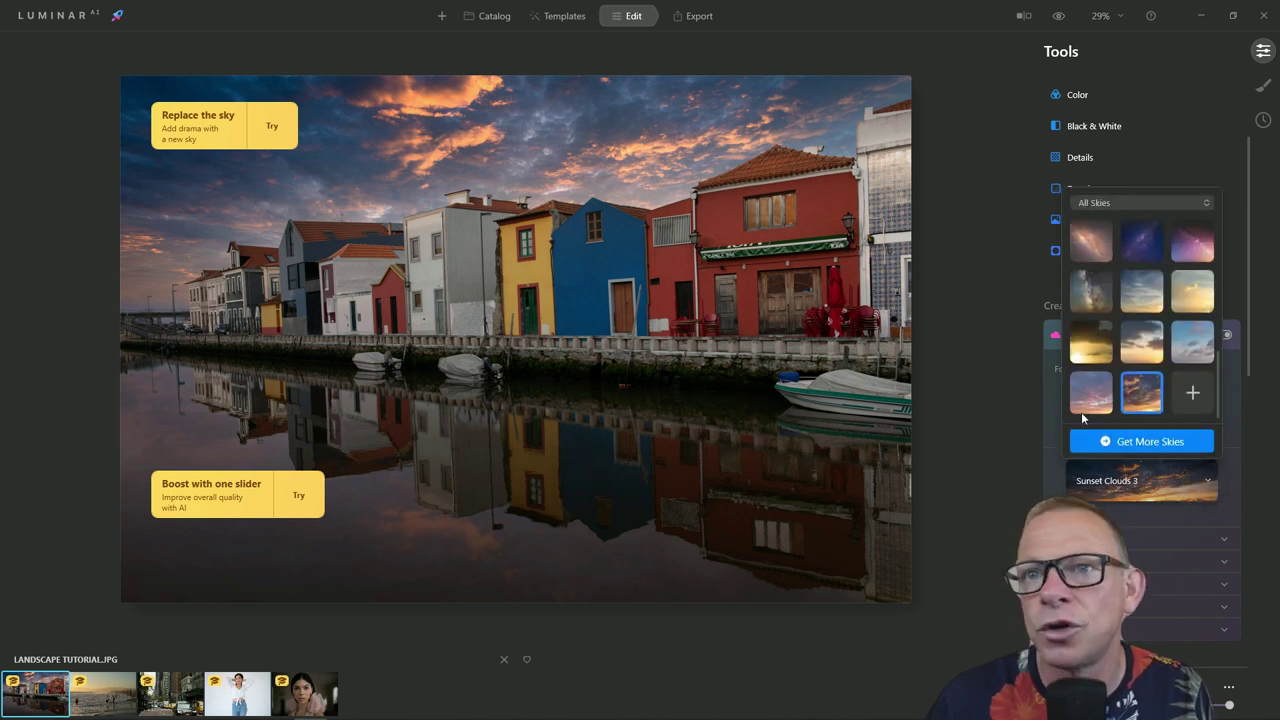
pyautogui.click(1098, 400)
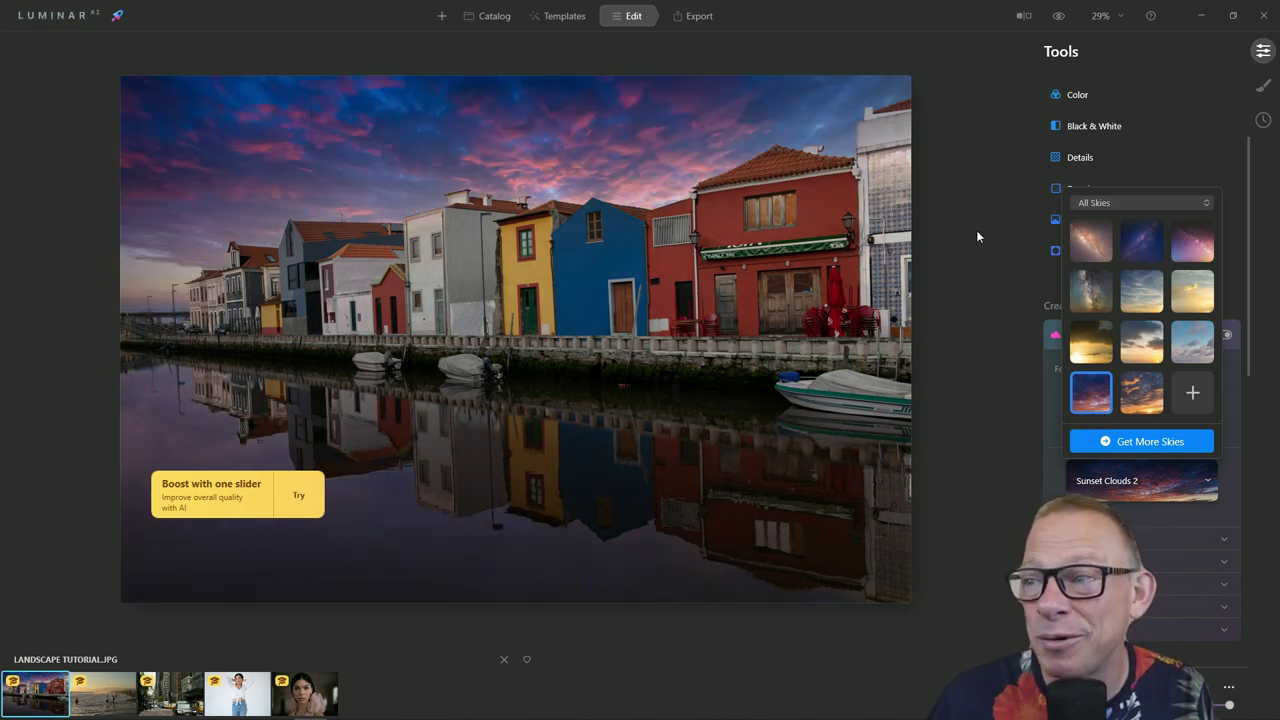
pyautogui.click(307, 506)
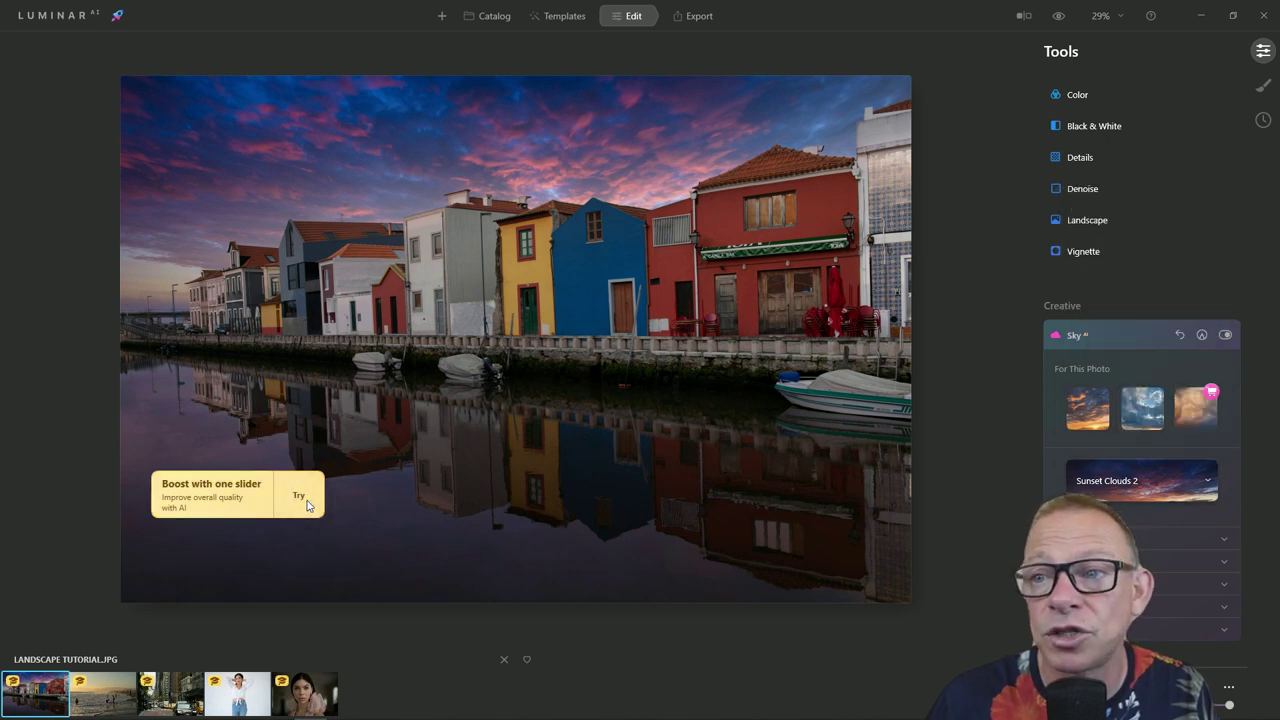
# Set Enhance AI Accent to 77 and Sky Enhancer to 31, then advance to the beach photo
pyautogui.click(300, 496)
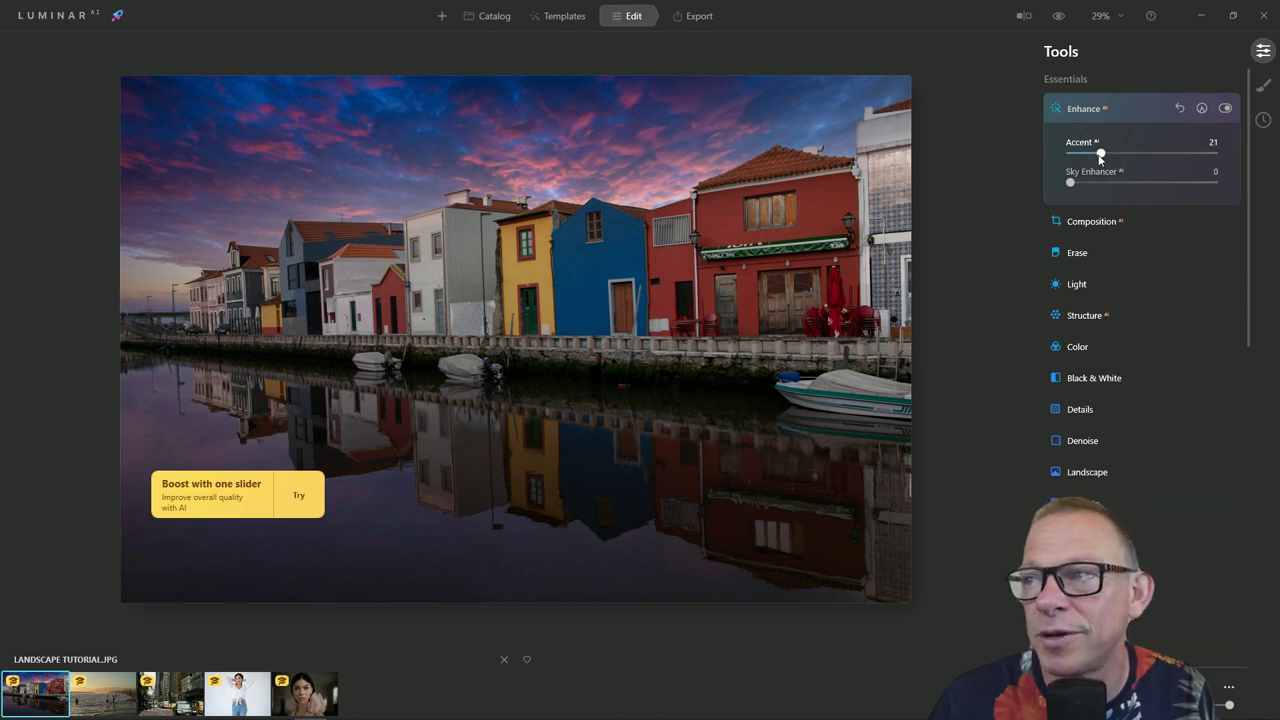
pyautogui.moveTo(1146, 163); pyautogui.dragTo(1194, 153)
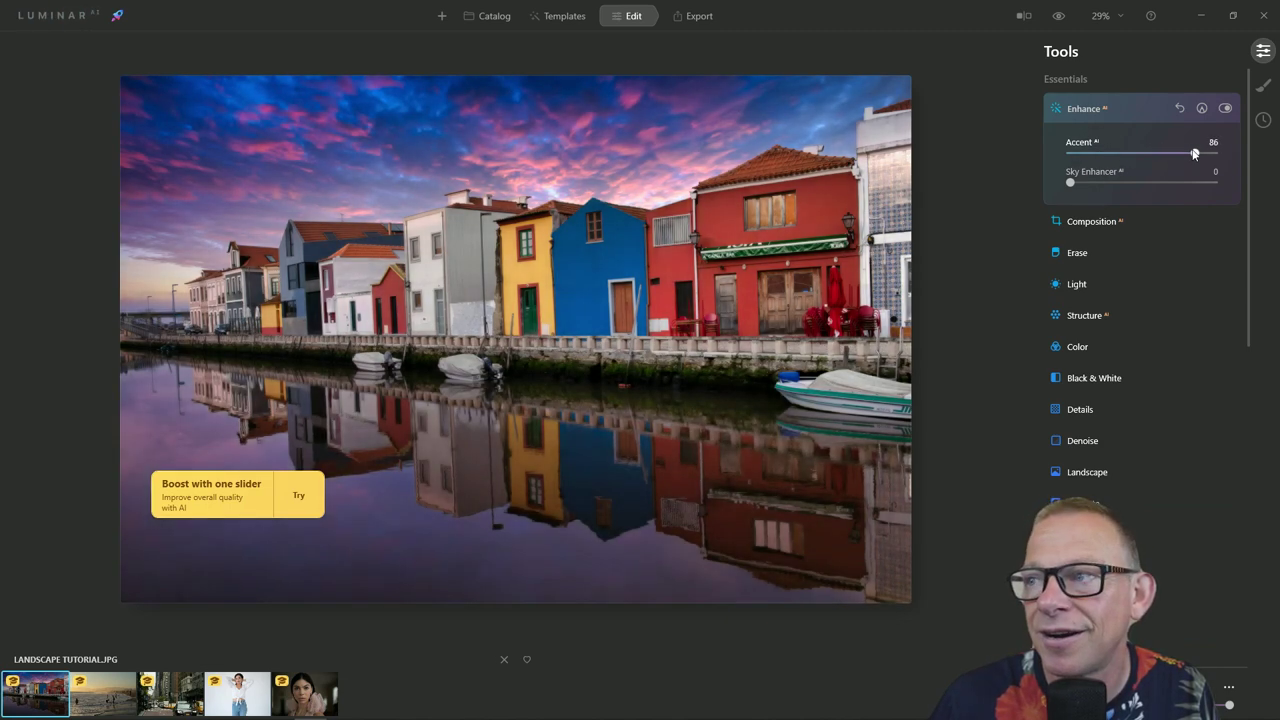
pyautogui.moveTo(1071, 183); pyautogui.dragTo(1115, 183)
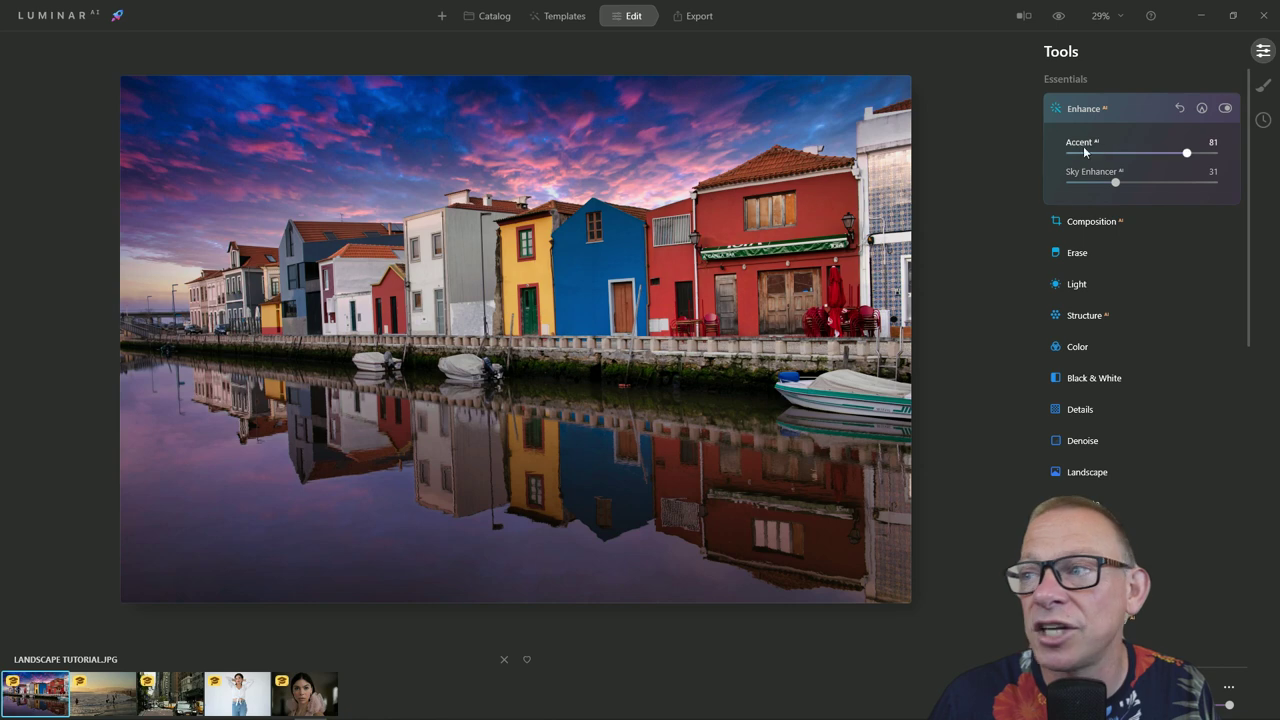
pyautogui.moveTo(1185, 153); pyautogui.dragTo(1188, 153)
pyautogui.click(1179, 159)
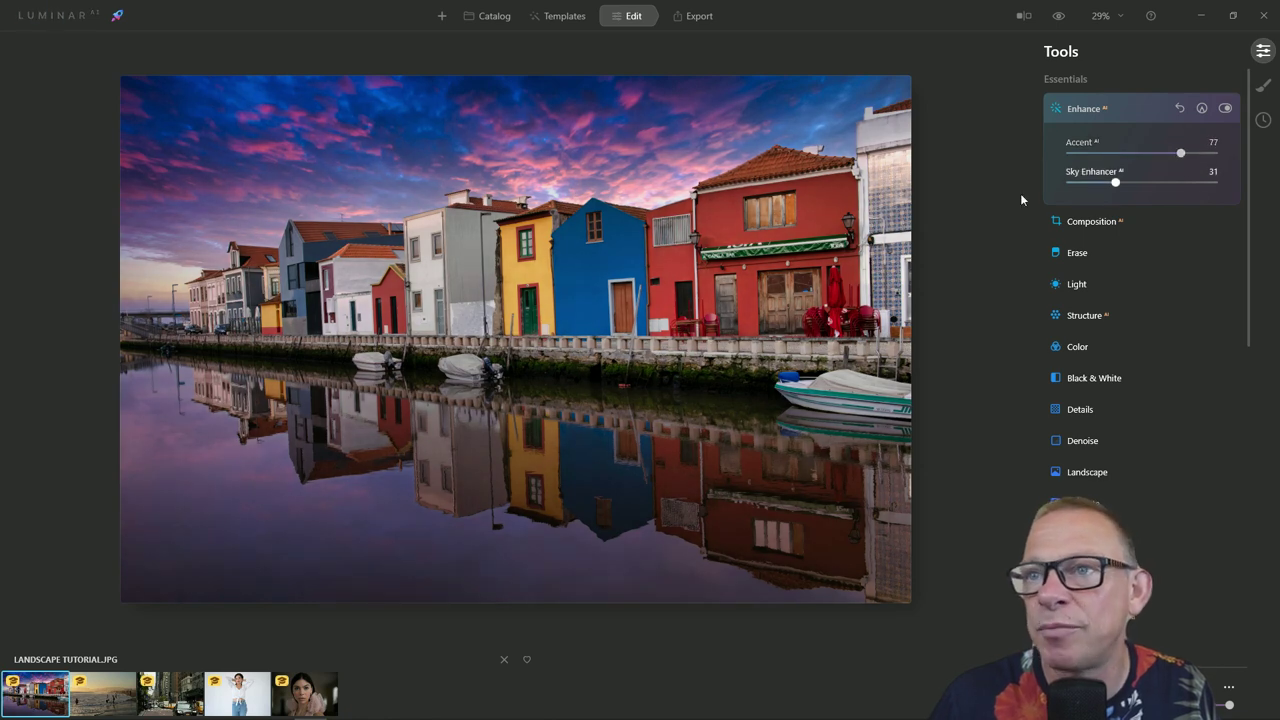
pyautogui.press('Right')
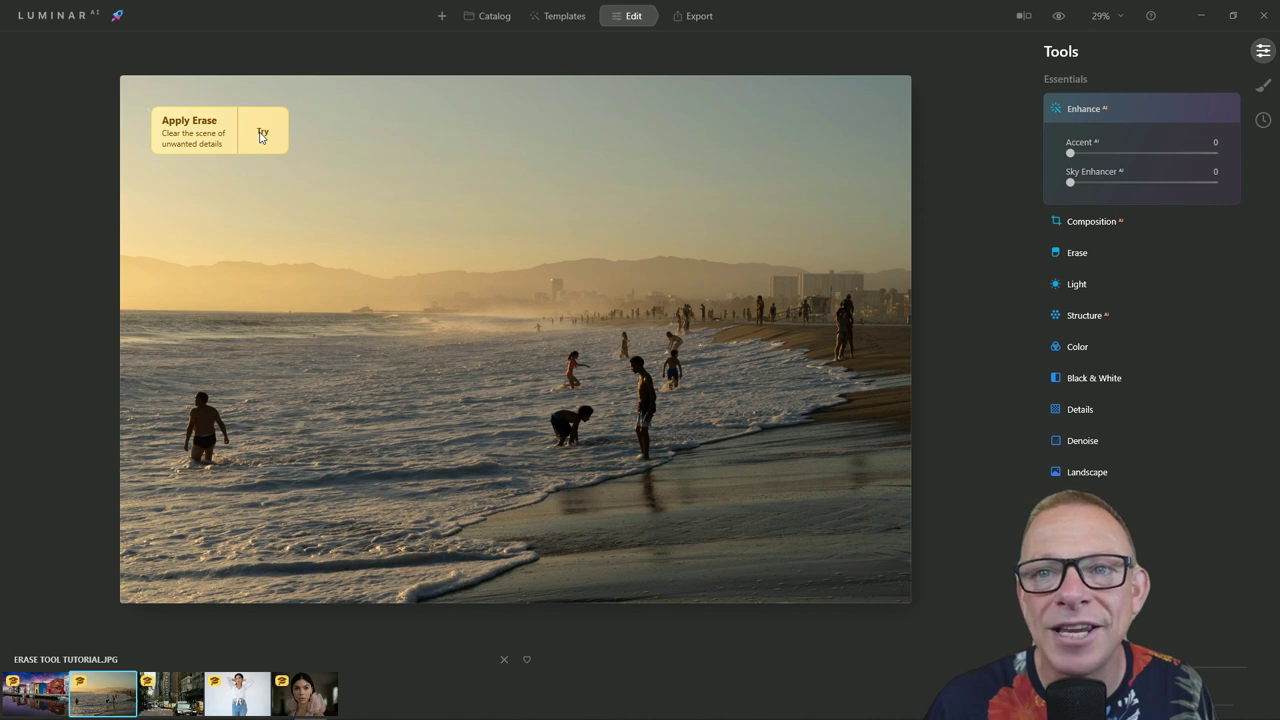
# Erase the wading man on the left and the crouching figure by the water, then advance to the street photo
pyautogui.click(261, 134)
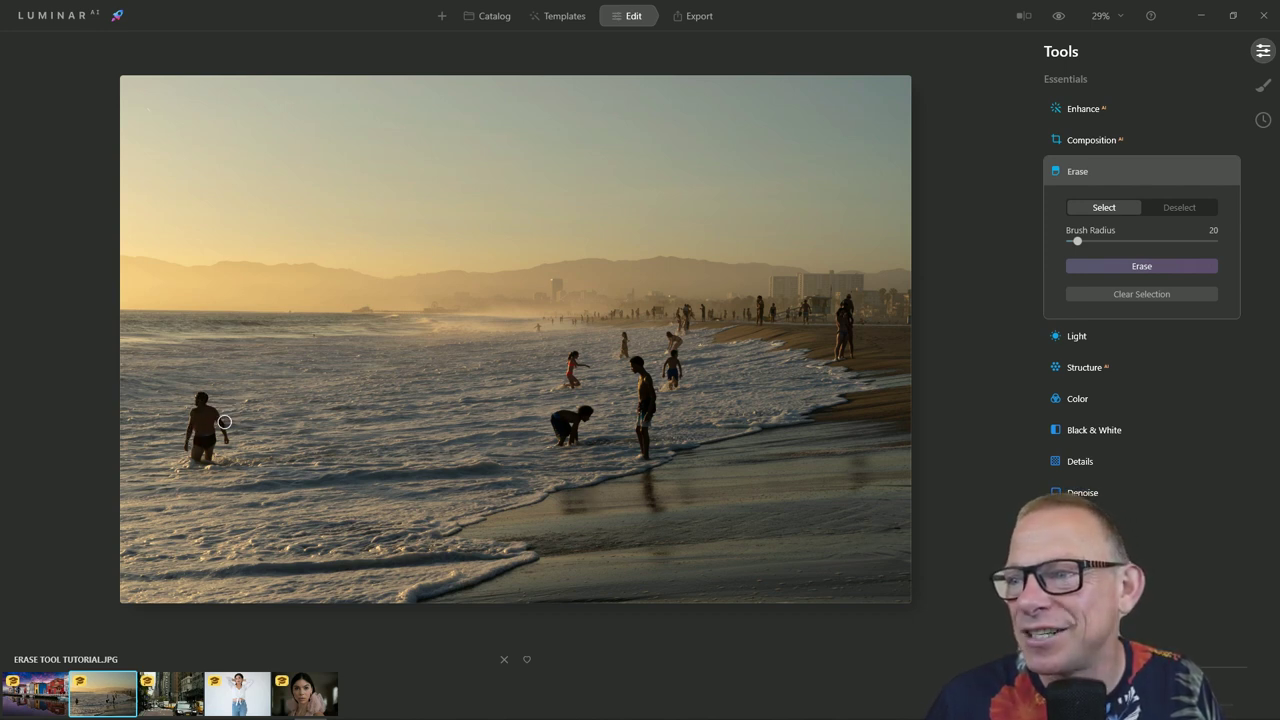
pyautogui.moveTo(194, 400)
pyautogui.mouseDown()
pyautogui.moveTo(221, 452)
pyautogui.moveTo(205, 445)
pyautogui.mouseUp()
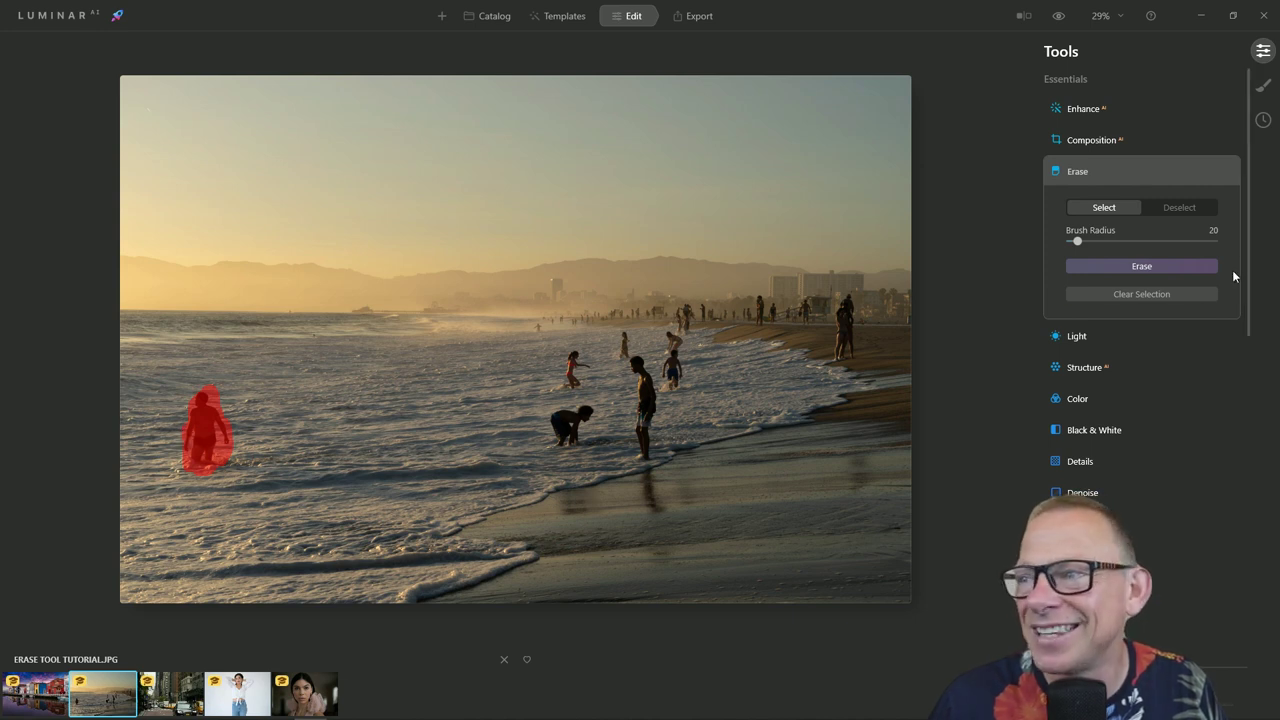
pyautogui.click(1142, 267)
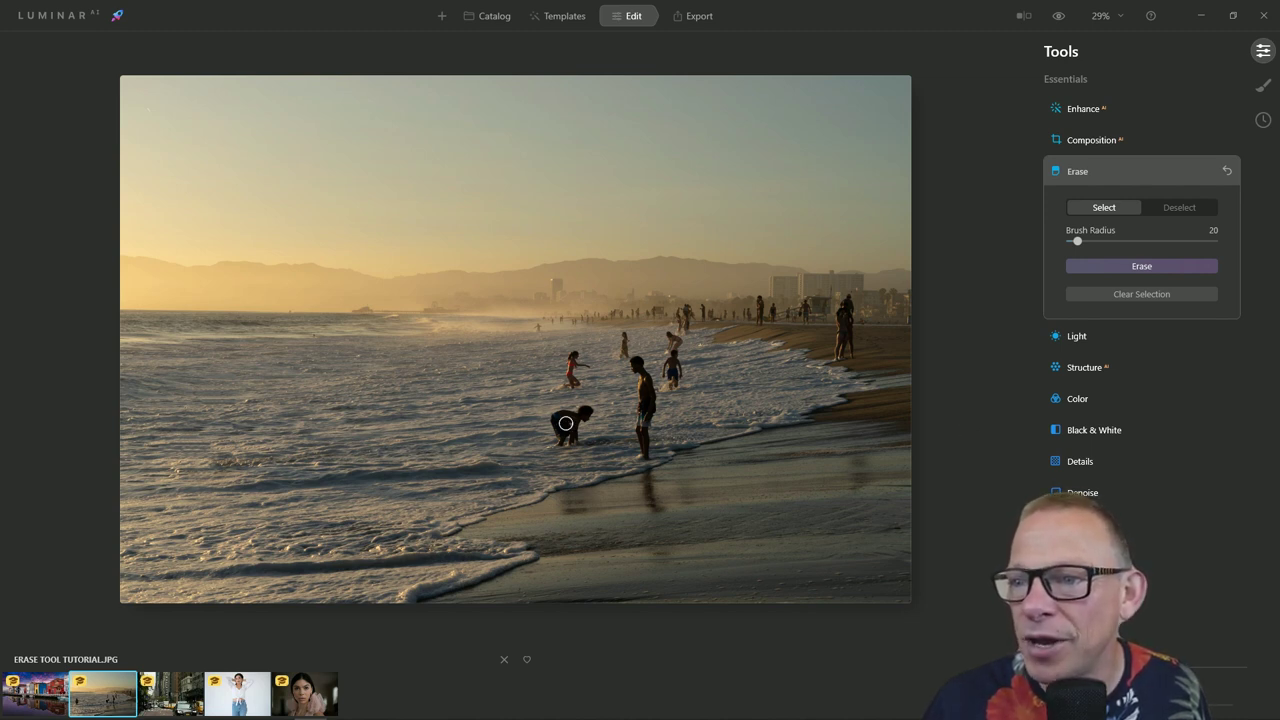
pyautogui.moveTo(550, 425)
pyautogui.mouseDown()
pyautogui.moveTo(575, 412)
pyautogui.moveTo(561, 441)
pyautogui.moveTo(578, 431)
pyautogui.mouseUp()
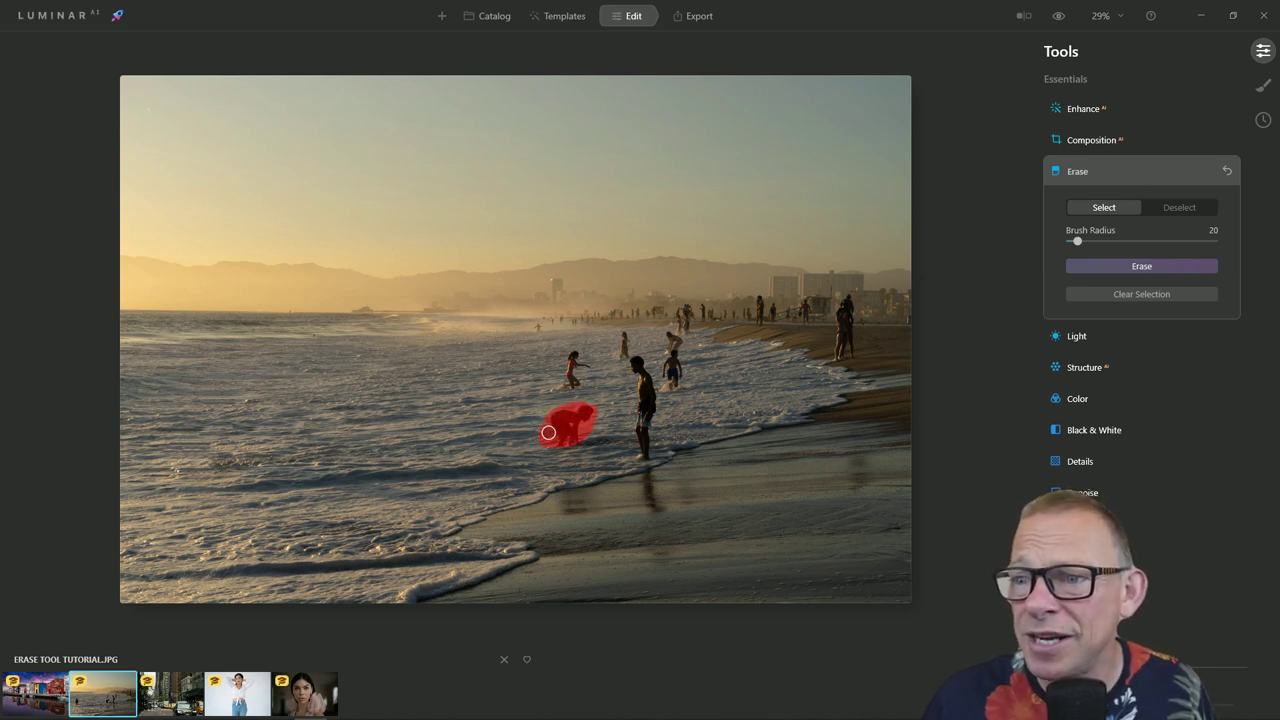
pyautogui.click(1141, 267)
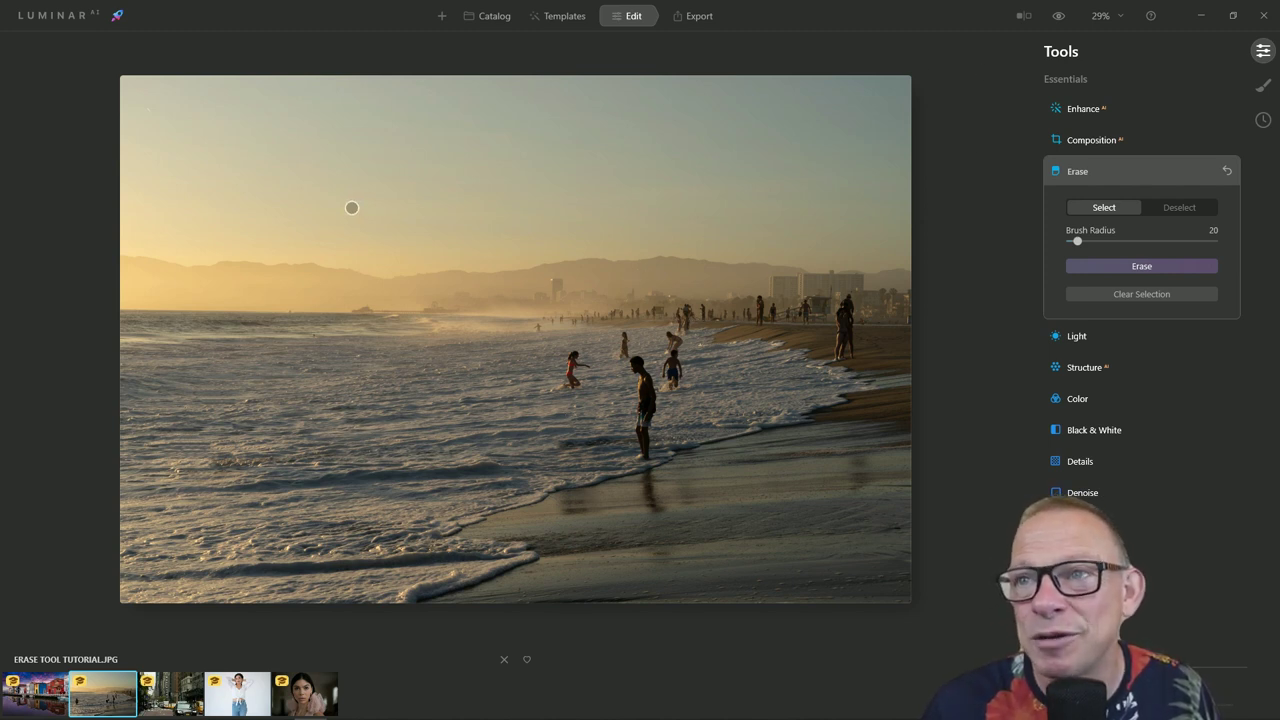
pyautogui.press('Right')
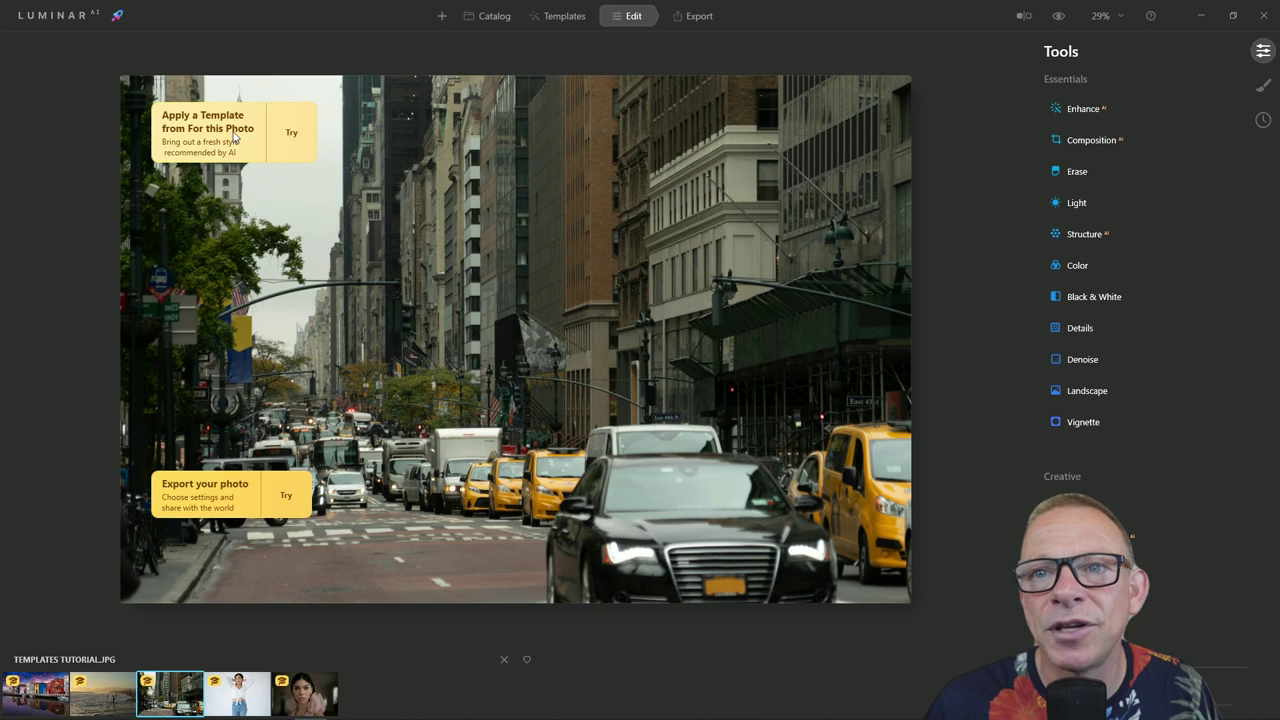
# Try the Experimental templates Burned Film, Cold Frame and Color Ramp, settle on Glow, then advance
pyautogui.click(291, 144)
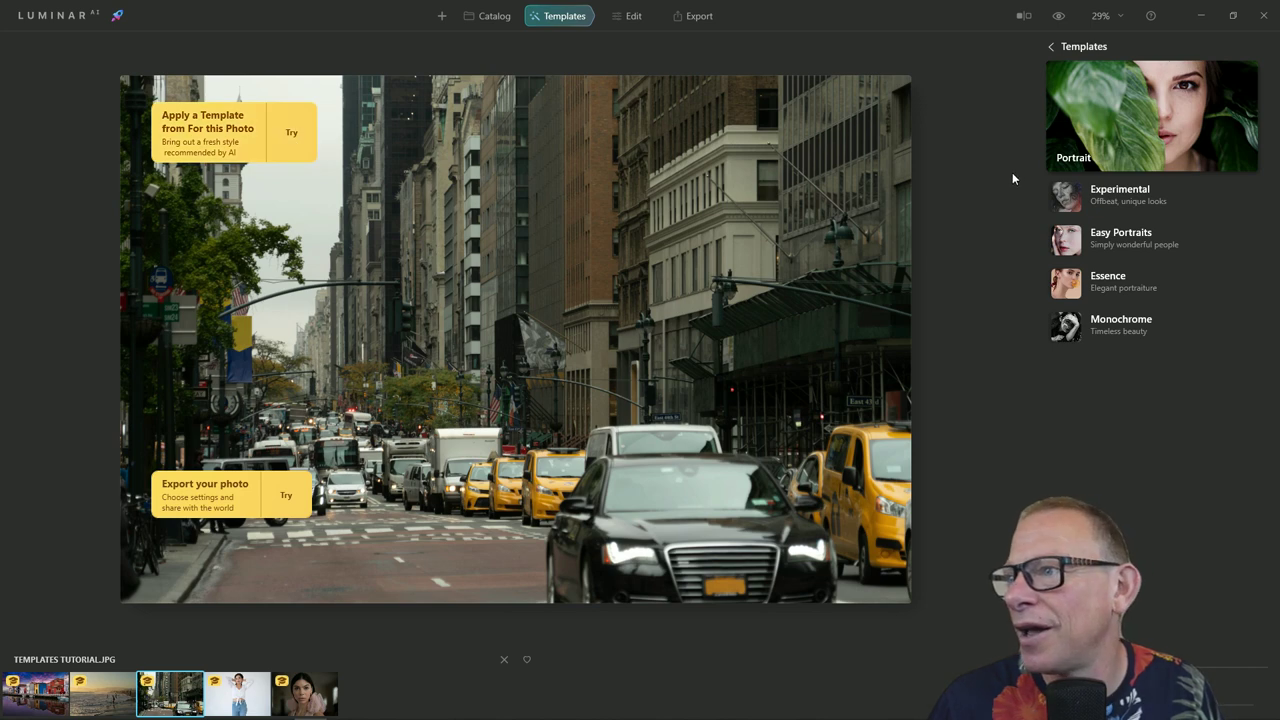
pyautogui.click(1124, 205)
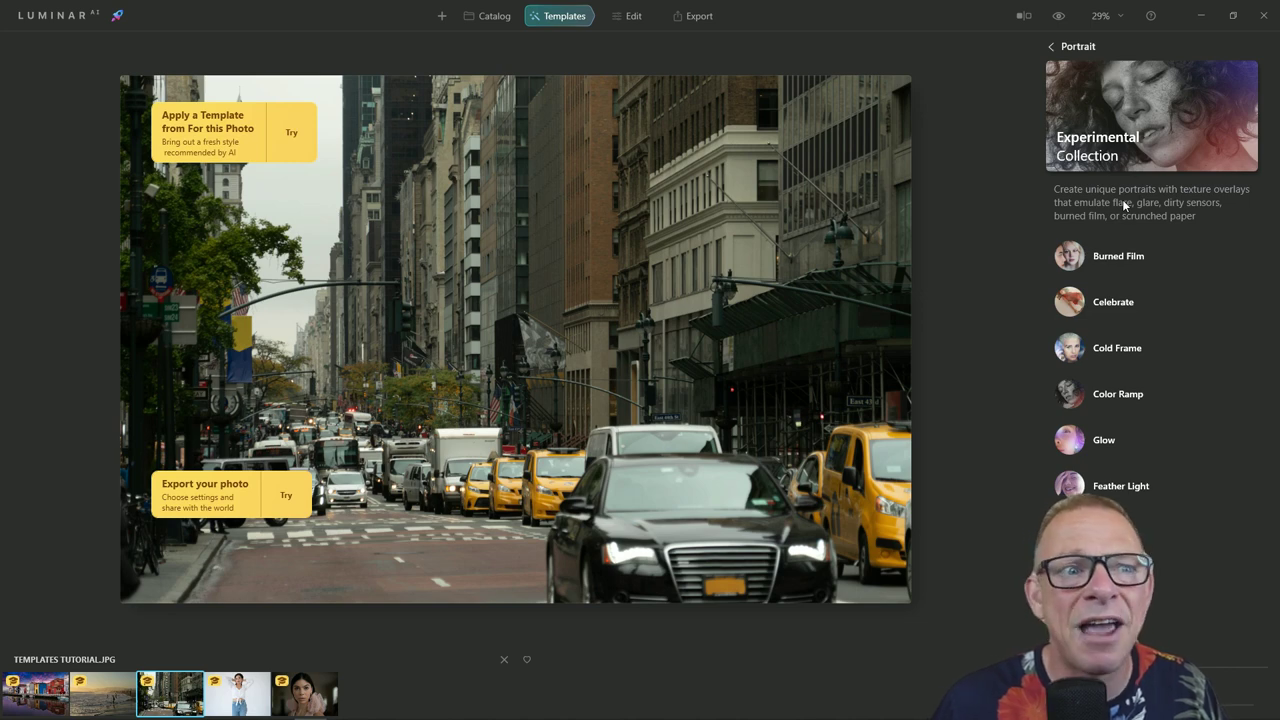
pyautogui.click(1117, 263)
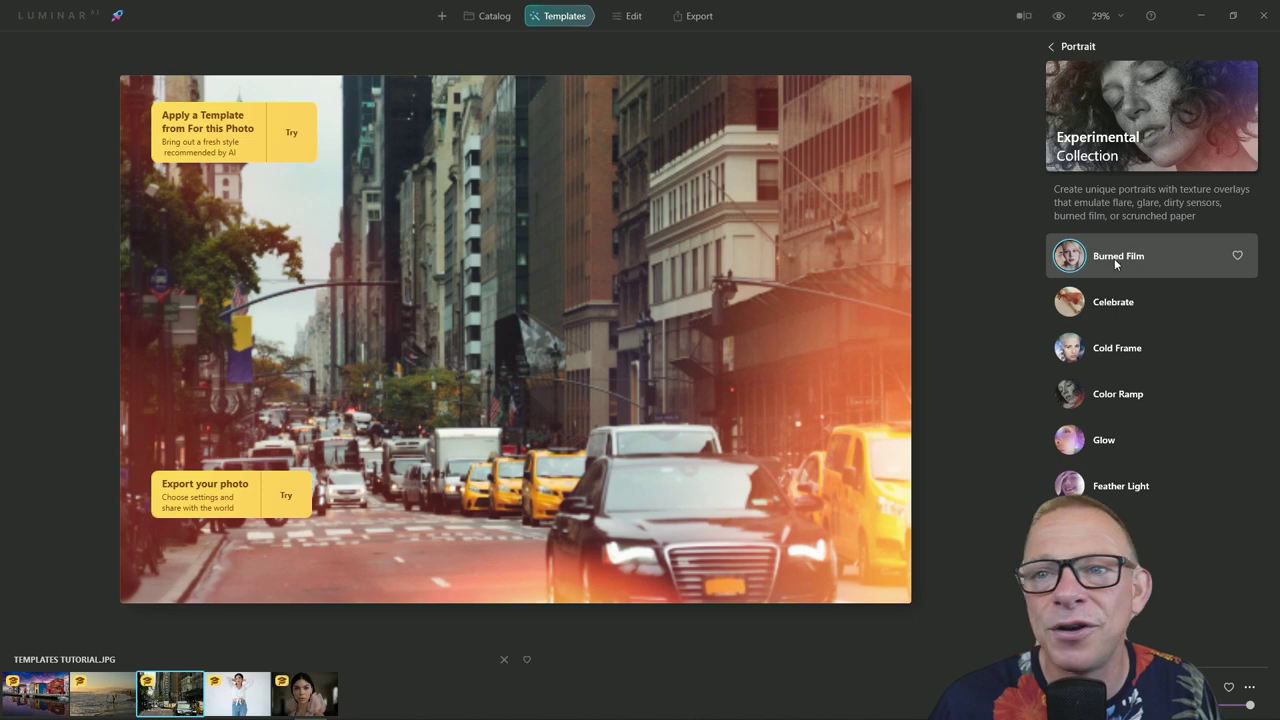
pyautogui.click(1110, 348)
pyautogui.click(1100, 405)
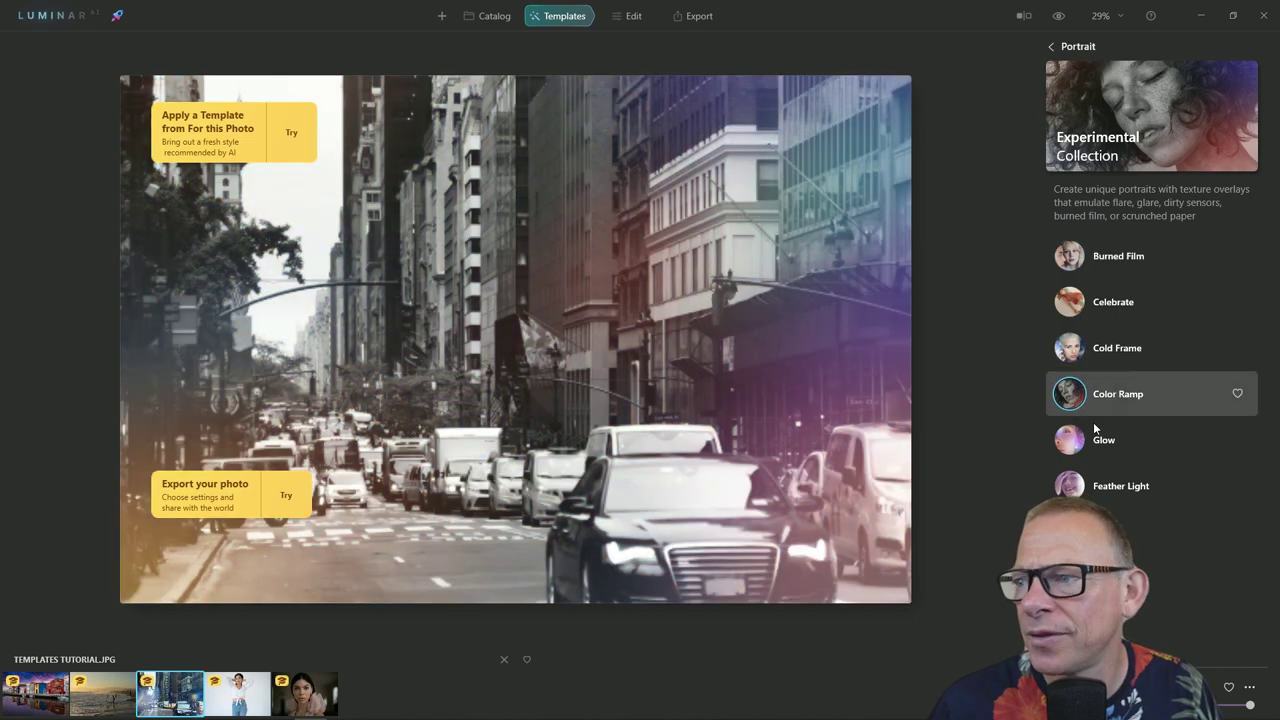
pyautogui.click(1103, 439)
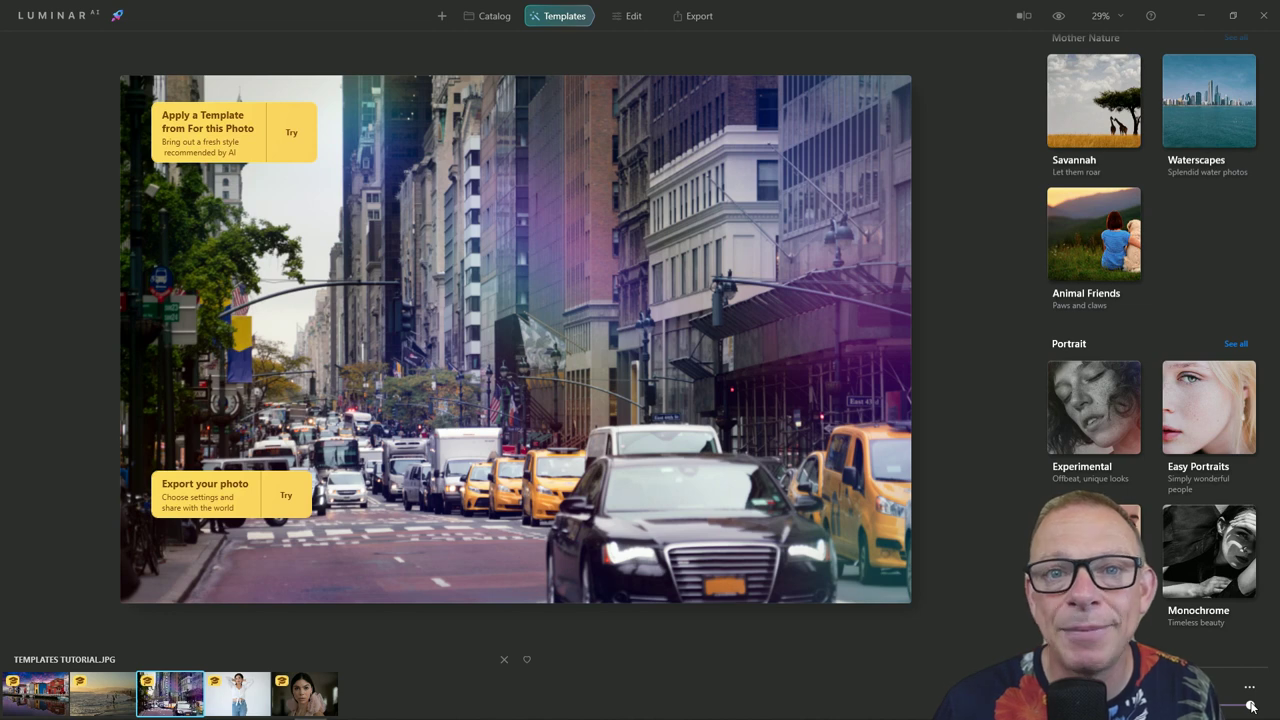
pyautogui.press('Right')
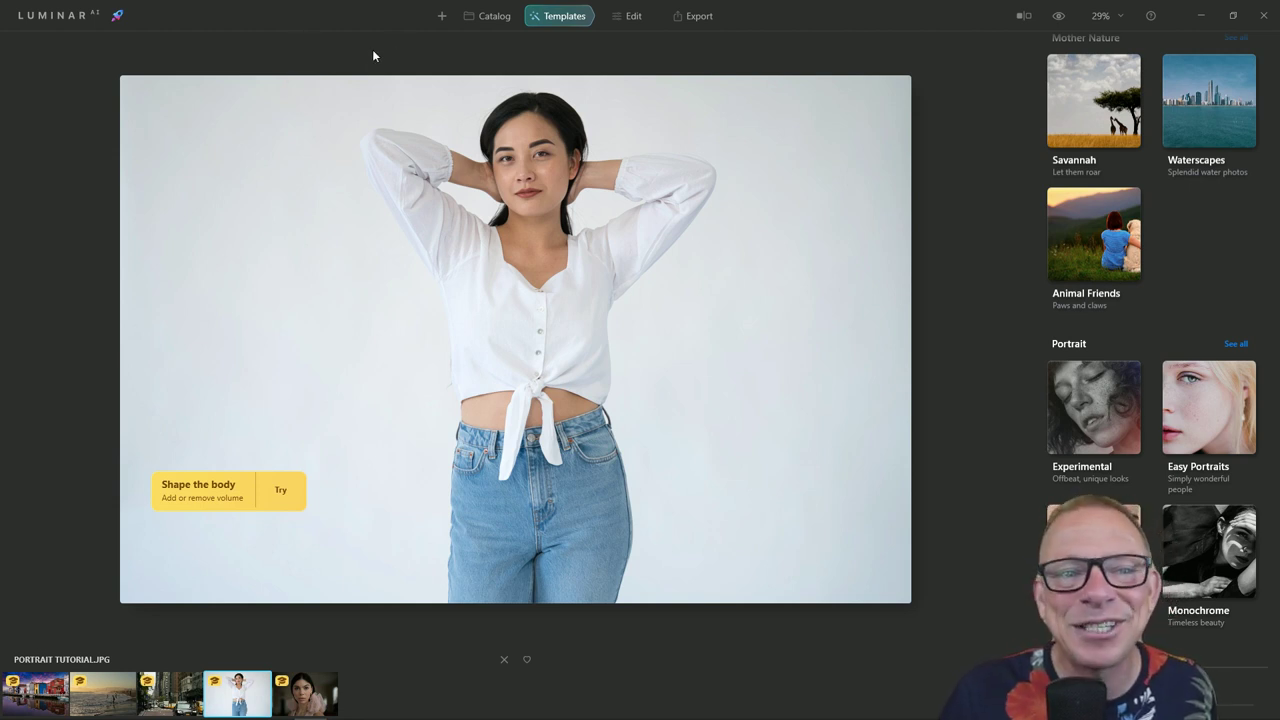
# Add slight volume with the Body AI slider, then open Close Up Portrait Tutorial.jpg from the filmstrip
pyautogui.click(284, 495)
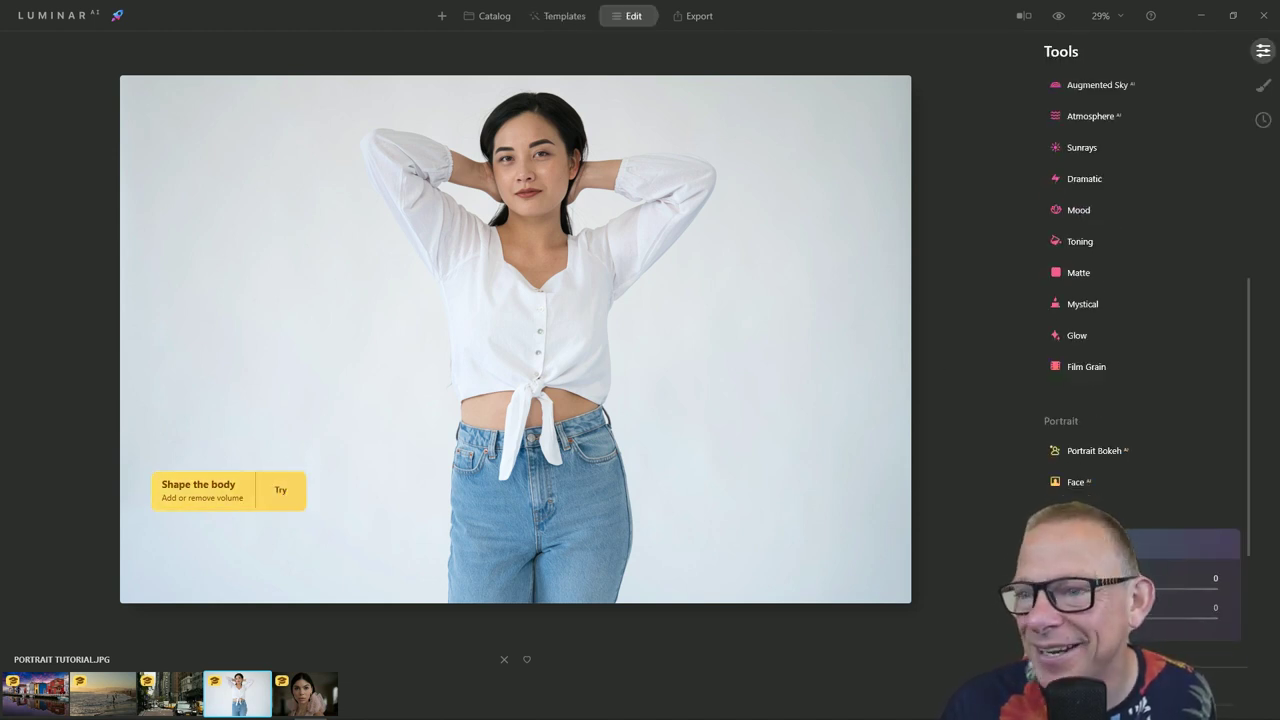
pyautogui.moveTo(1134, 590); pyautogui.dragTo(1186, 597)
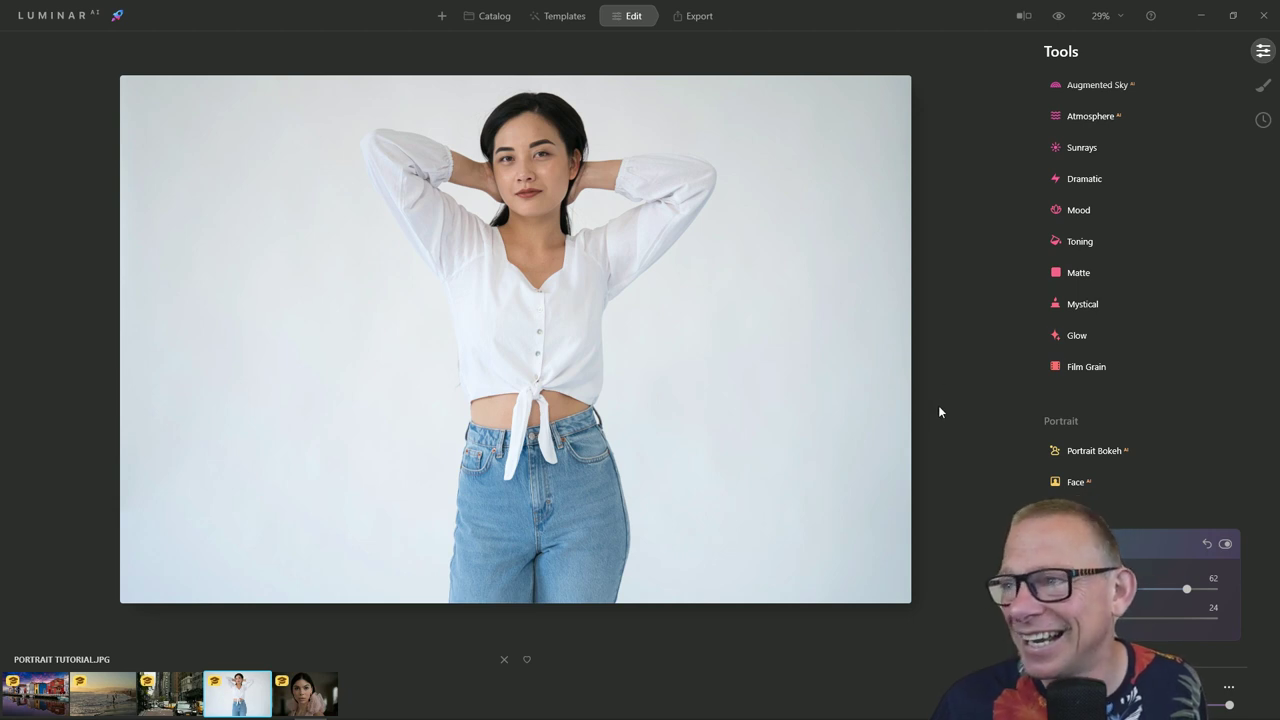
pyautogui.moveTo(266, 662)
pyautogui.click(311, 686)
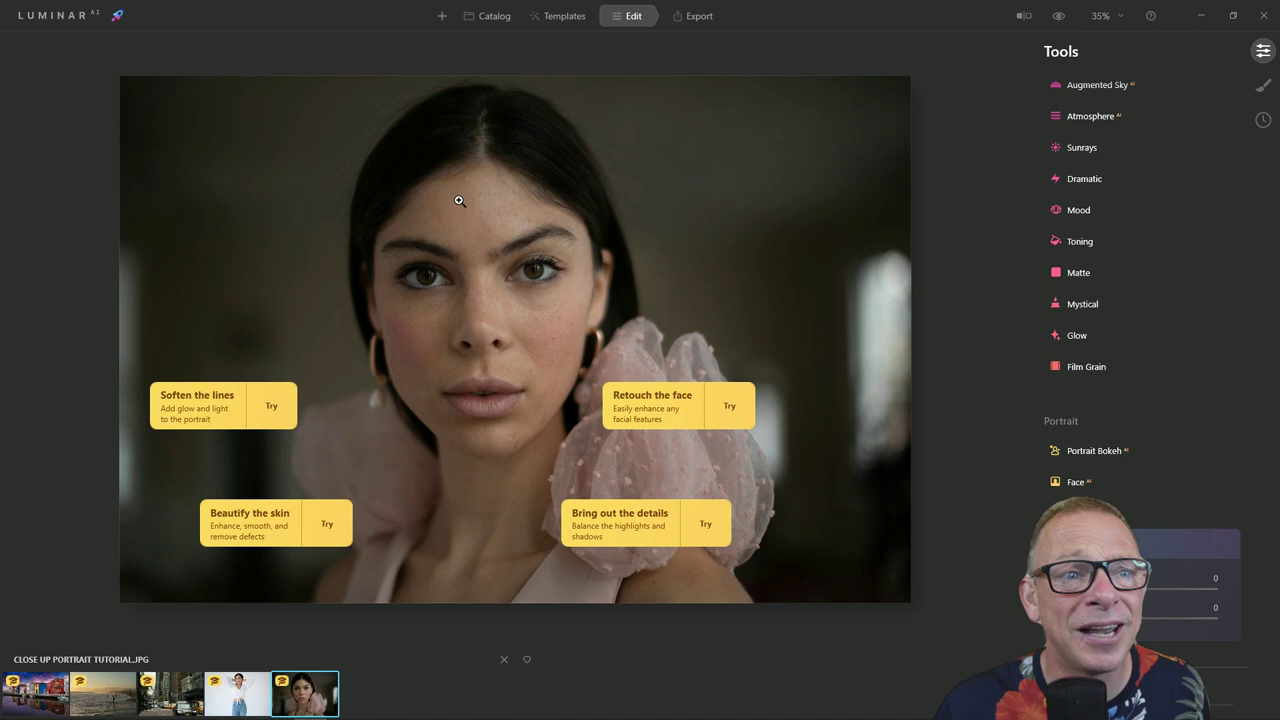
# Apply Glow Amount 49, then set Face Light 13, Enlarge Eyes 13 and Eye Whitening 85
pyautogui.click(262, 410)
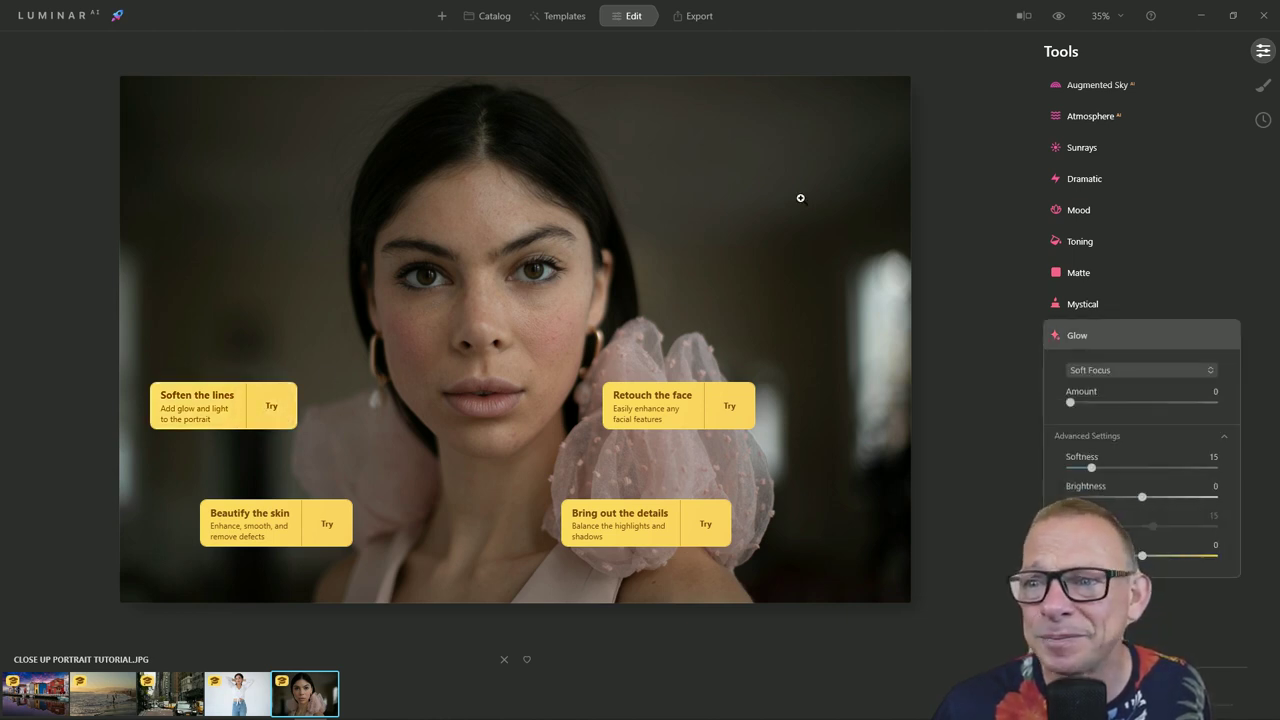
pyautogui.moveTo(1069, 403); pyautogui.dragTo(1150, 398)
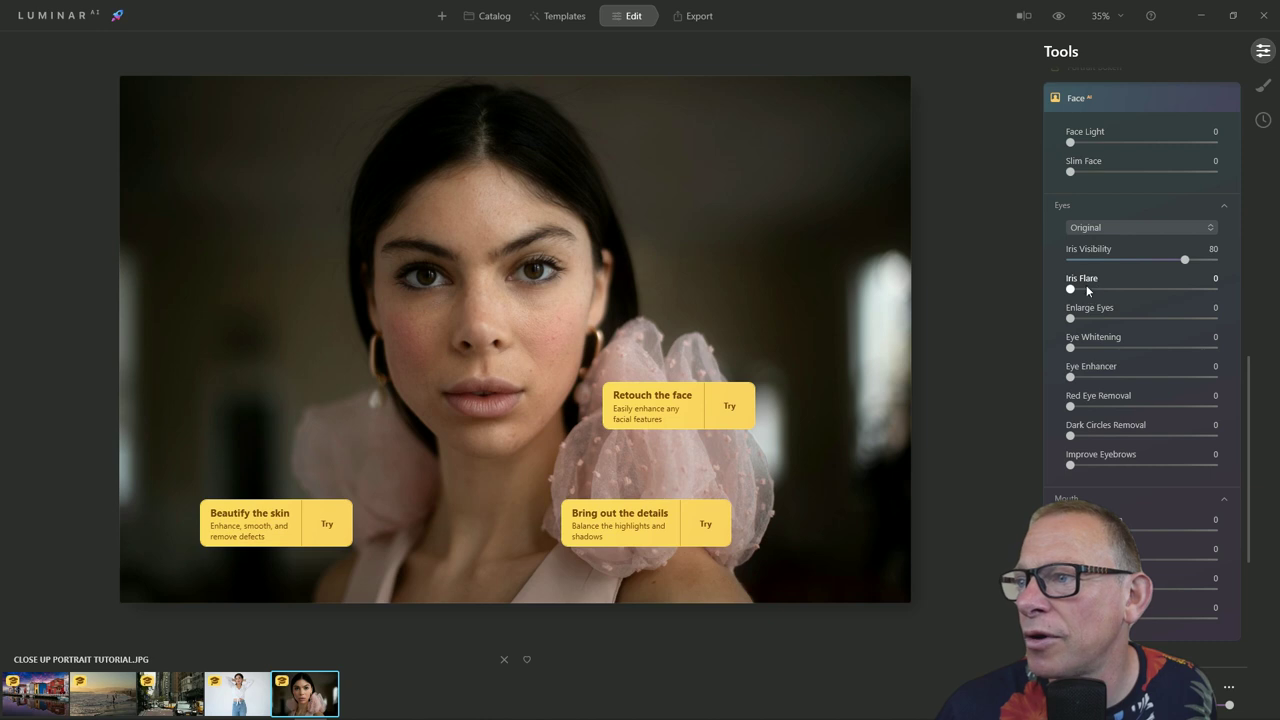
pyautogui.moveTo(1070, 143)
pyautogui.mouseDown()
pyautogui.moveTo(1132, 148)
pyautogui.moveTo(1089, 148)
pyautogui.mouseUp()
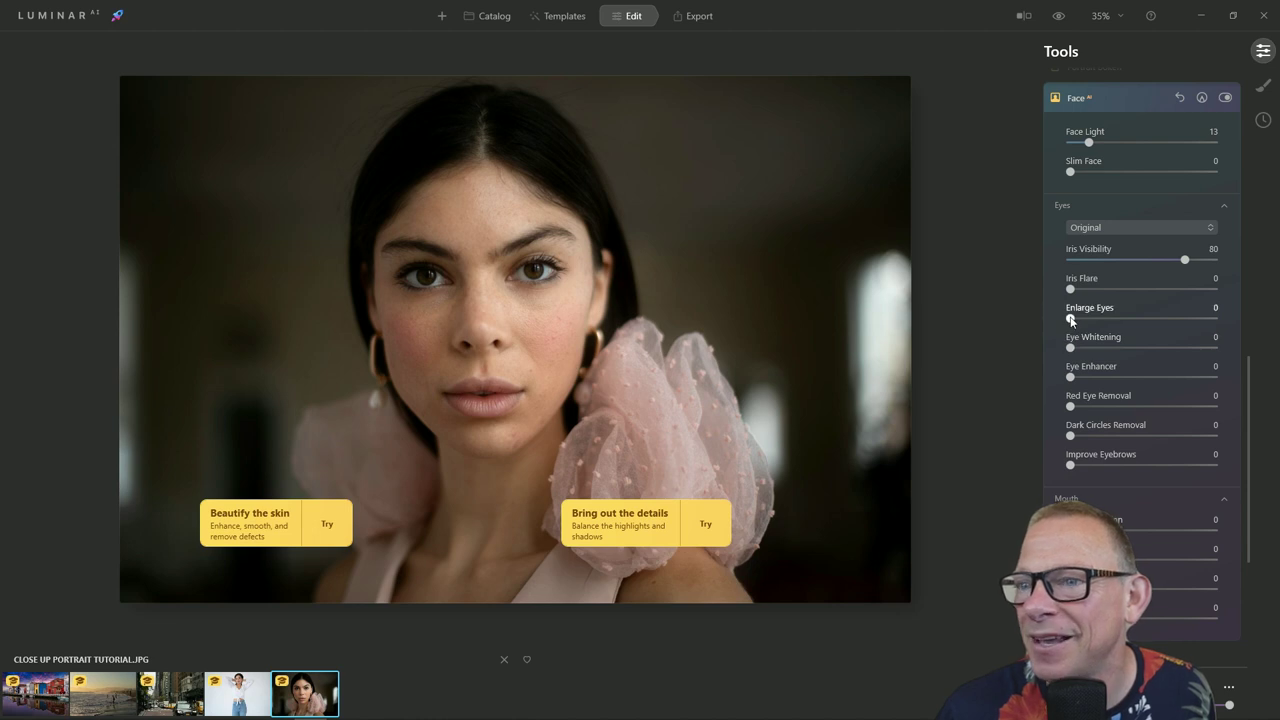
pyautogui.moveTo(1071, 318); pyautogui.dragTo(1090, 318)
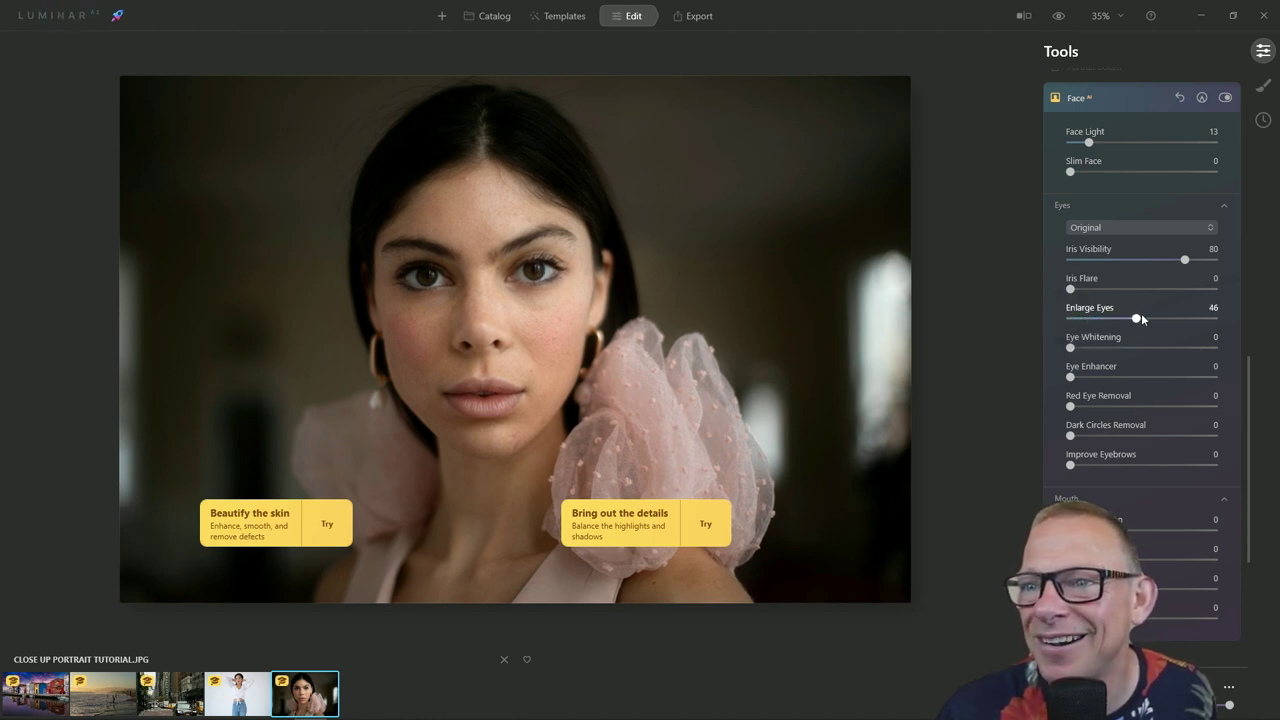
pyautogui.moveTo(1195, 318); pyautogui.dragTo(1089, 318)
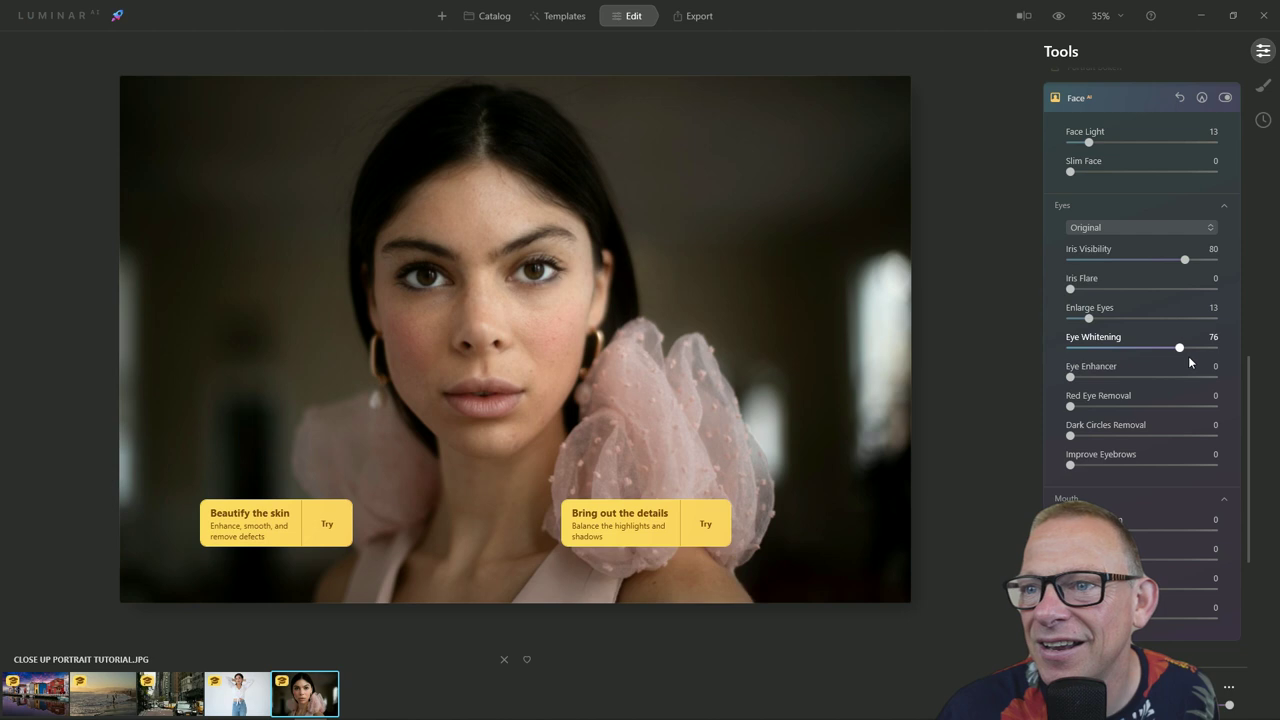
pyautogui.moveTo(1205, 354); pyautogui.dragTo(1192, 349)
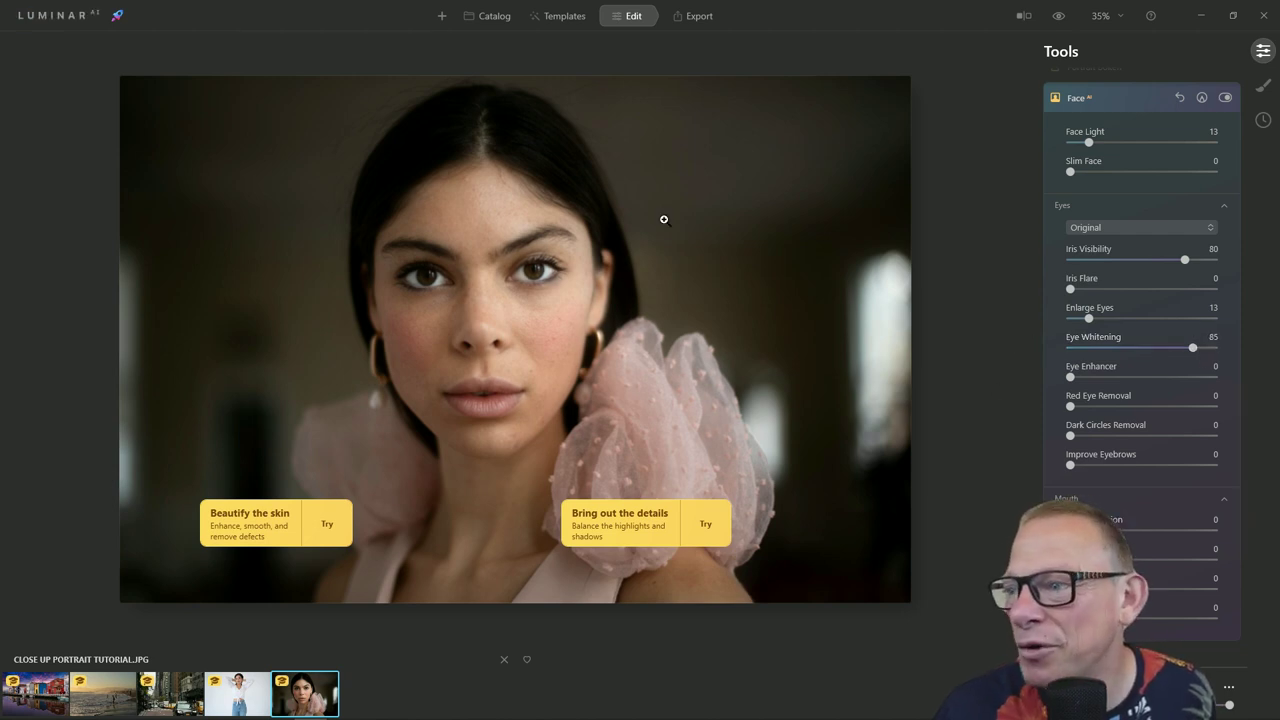
# Open MY SNAPSHOT_71.JPG from the grid, whiten the teeth and eyes, and set Eye Enhancer to 83
pyautogui.press('g')
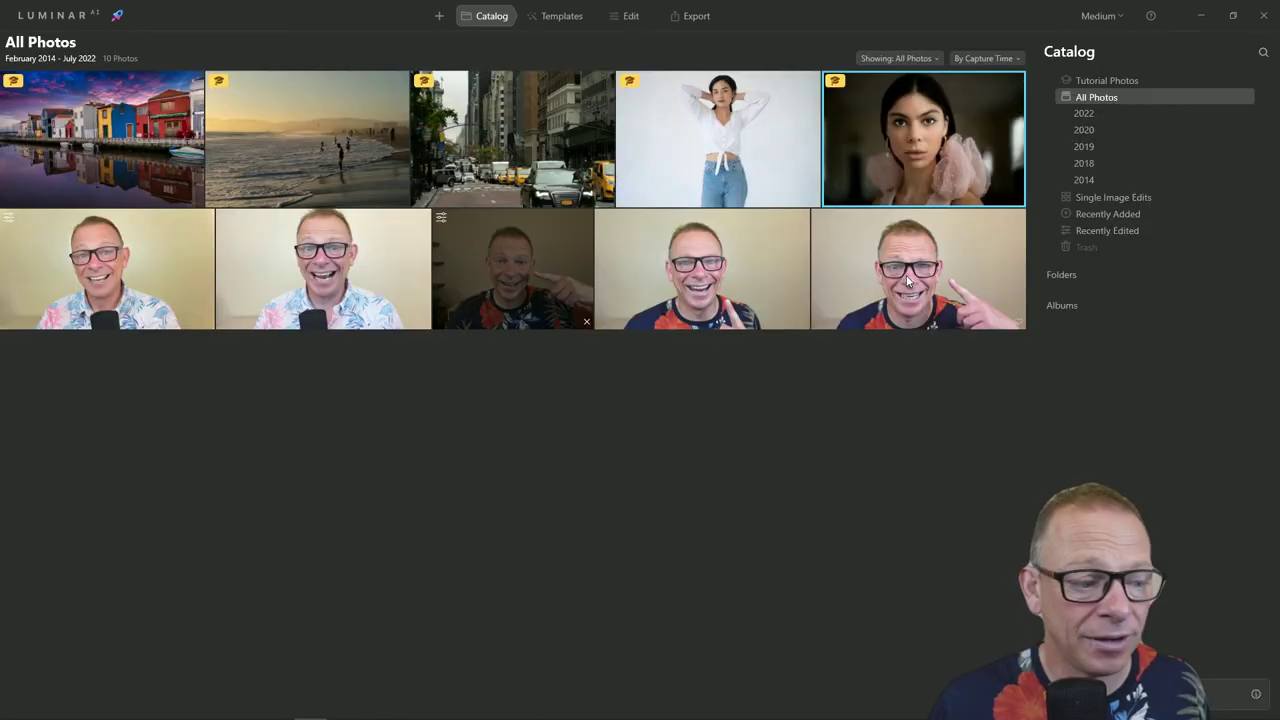
pyautogui.doubleClick(908, 283)
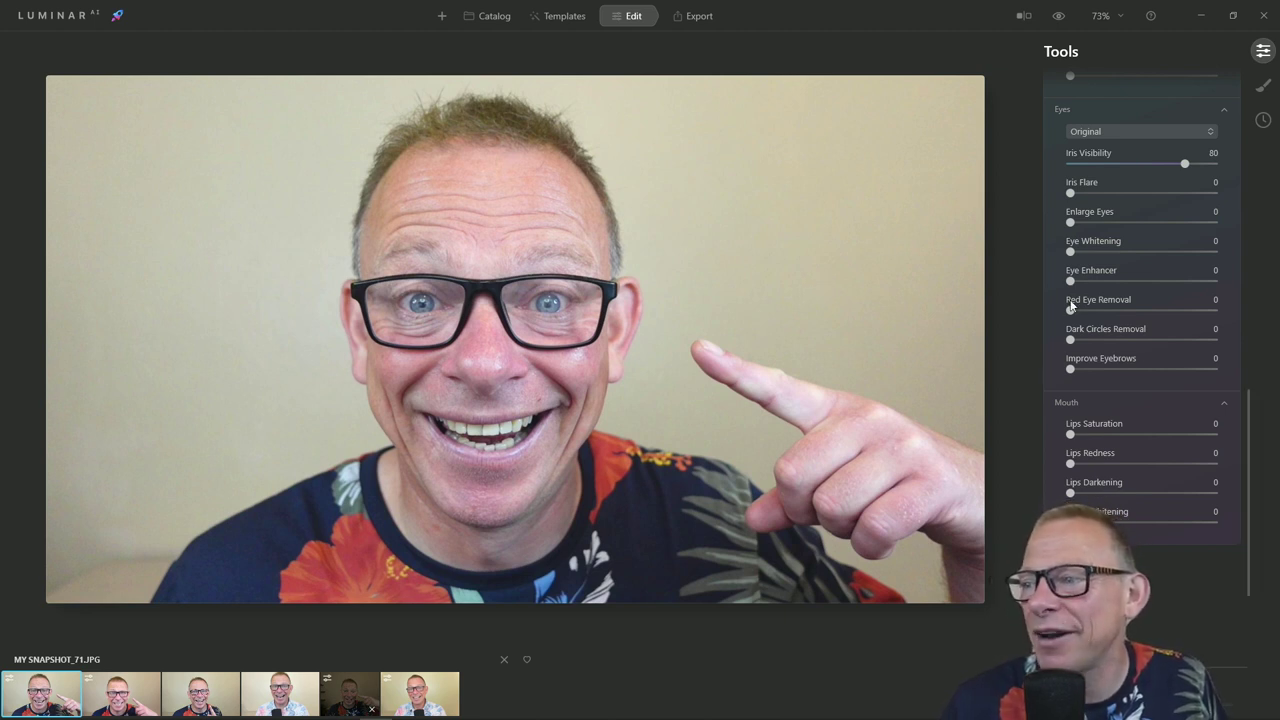
pyautogui.moveTo(1070, 522); pyautogui.dragTo(1231, 541)
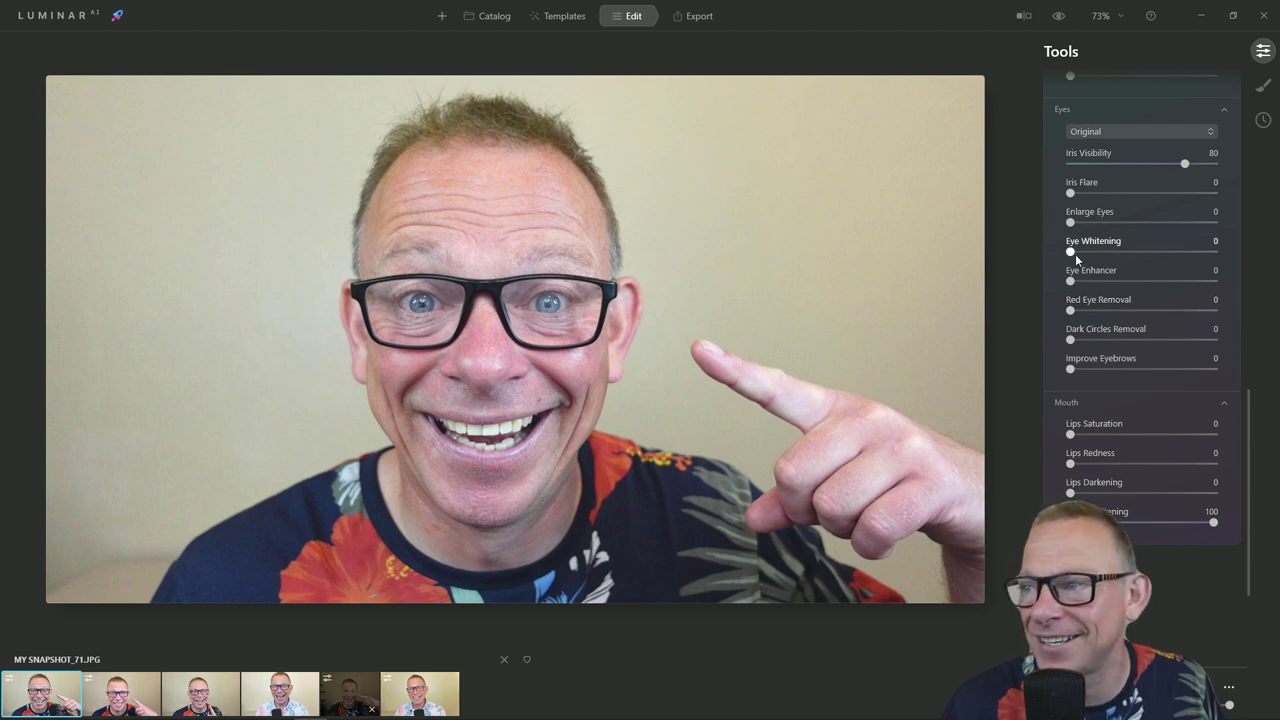
pyautogui.moveTo(1071, 252); pyautogui.dragTo(1188, 262)
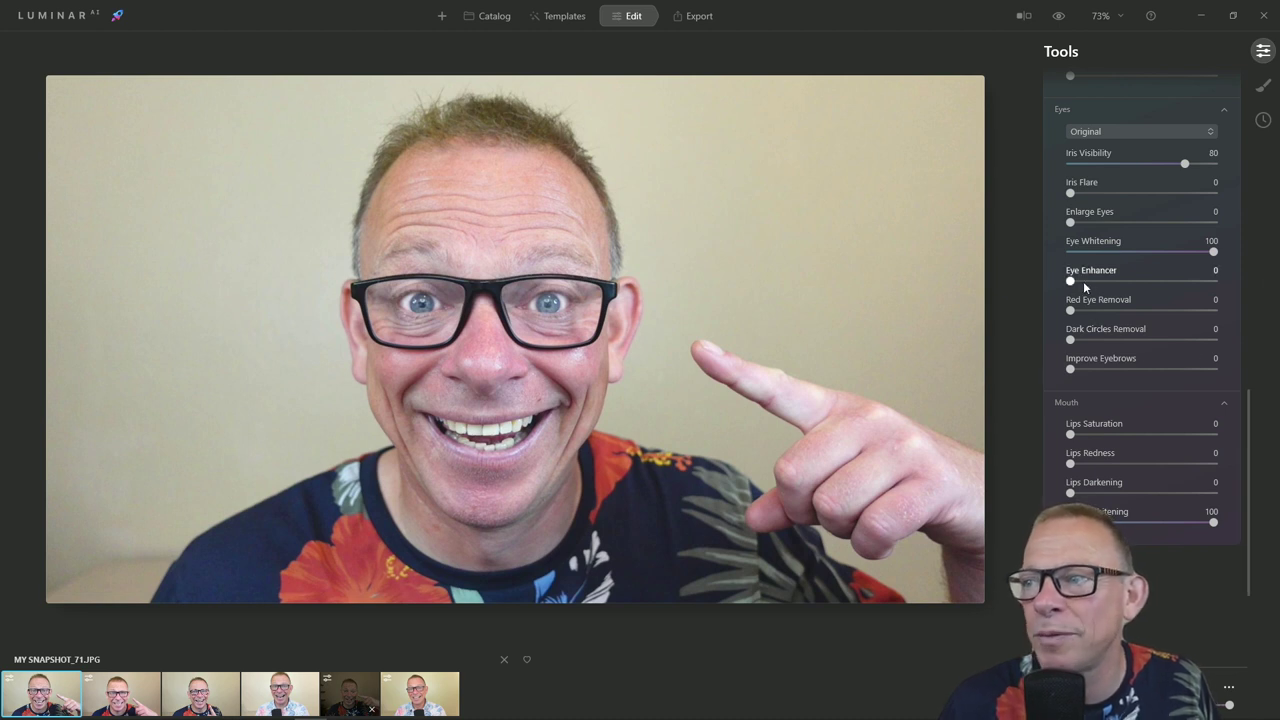
pyautogui.moveTo(1072, 282); pyautogui.dragTo(1112, 287)
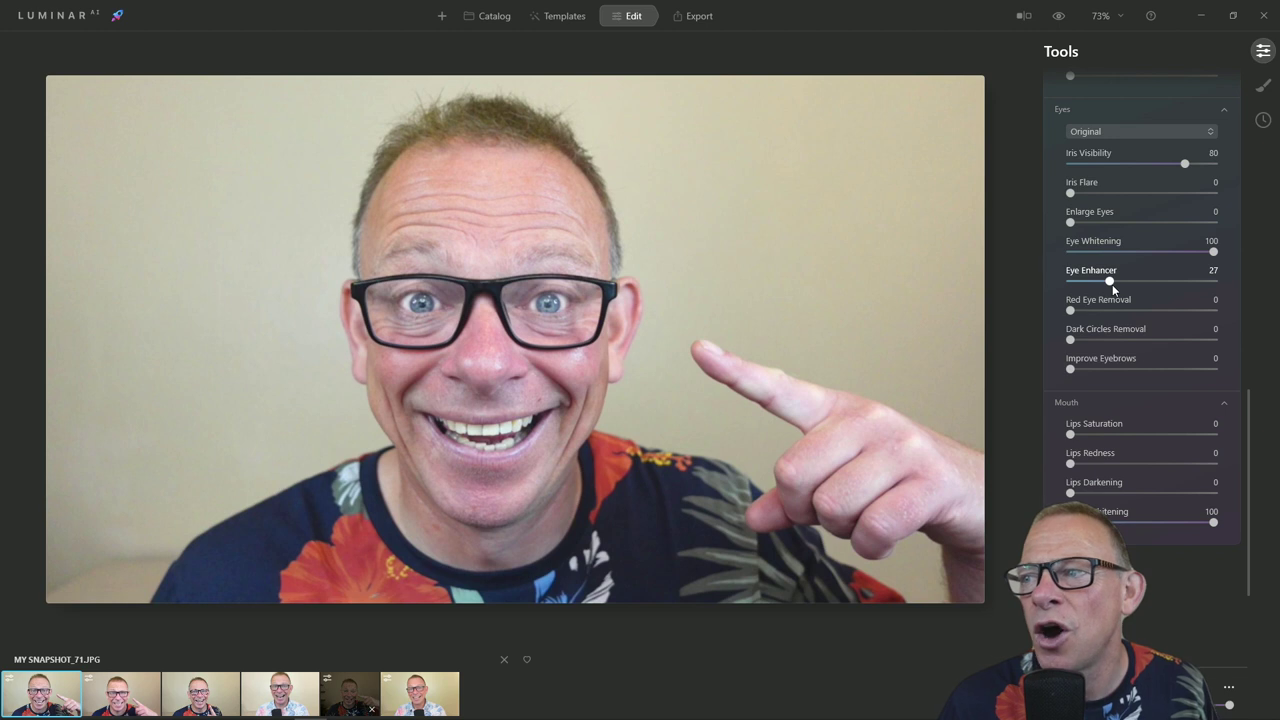
pyautogui.moveTo(1112, 284)
pyautogui.mouseDown()
pyautogui.moveTo(1152, 288)
pyautogui.moveTo(1099, 290)
pyautogui.mouseUp()
pyautogui.moveTo(1202, 290)
pyautogui.mouseDown()
pyautogui.moveTo(1120, 290)
pyautogui.moveTo(1183, 291)
pyautogui.mouseUp()
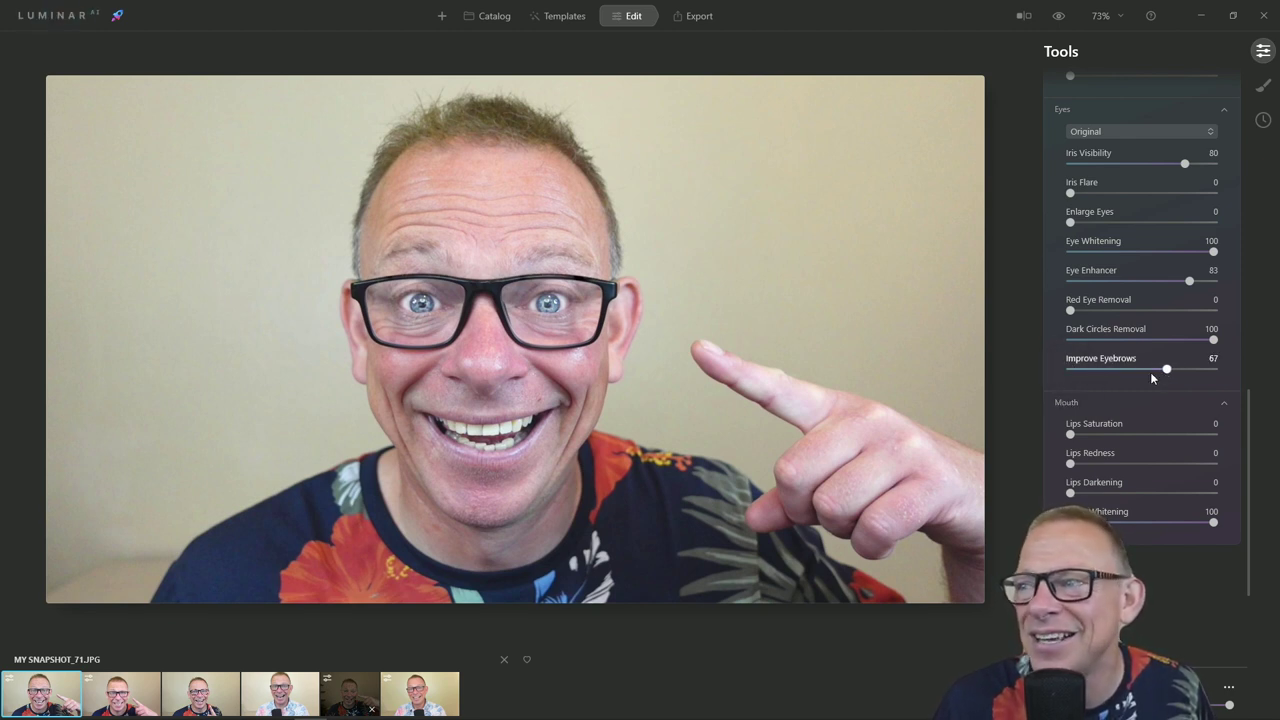
# Set Iris Flare to 36 and Enlarge Eyes to a subtle 10
pyautogui.scroll(1, 1148, 400)
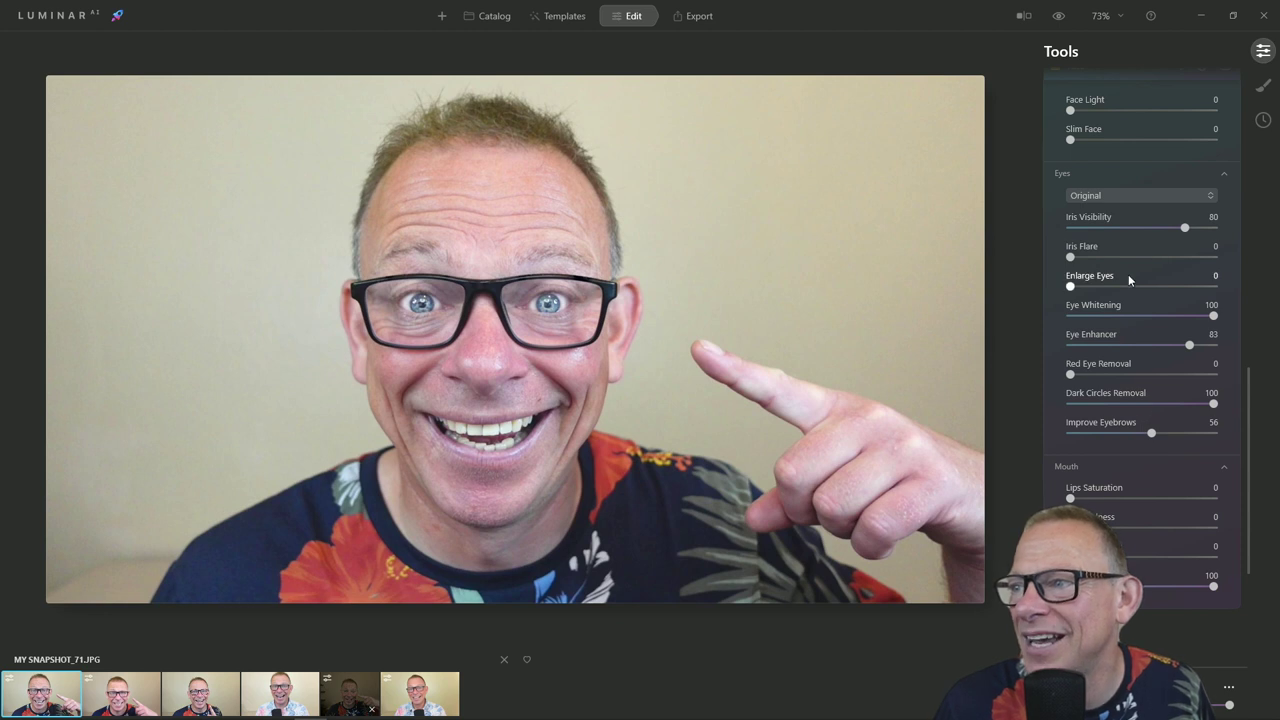
pyautogui.scroll(1, 1128, 277)
pyautogui.moveTo(1071, 289); pyautogui.dragTo(1085, 292)
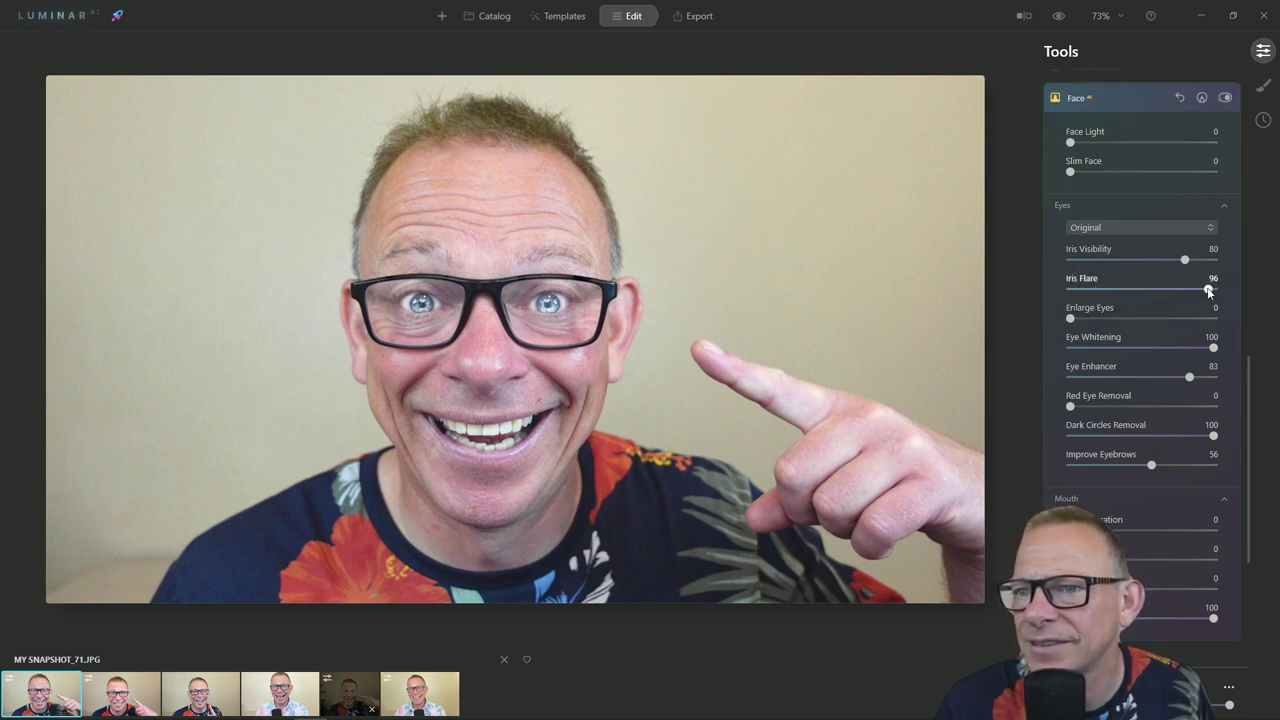
pyautogui.moveTo(1125, 303); pyautogui.dragTo(1121, 300)
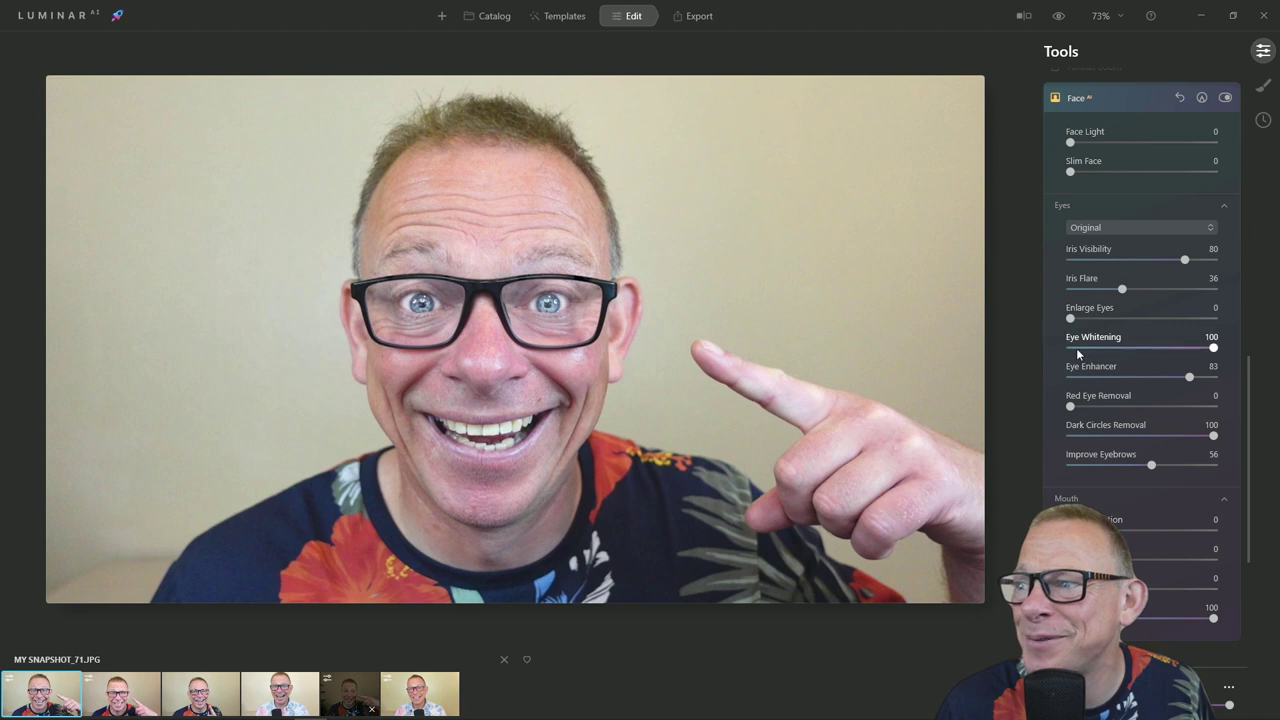
pyautogui.moveTo(1070, 318); pyautogui.dragTo(1278, 318)
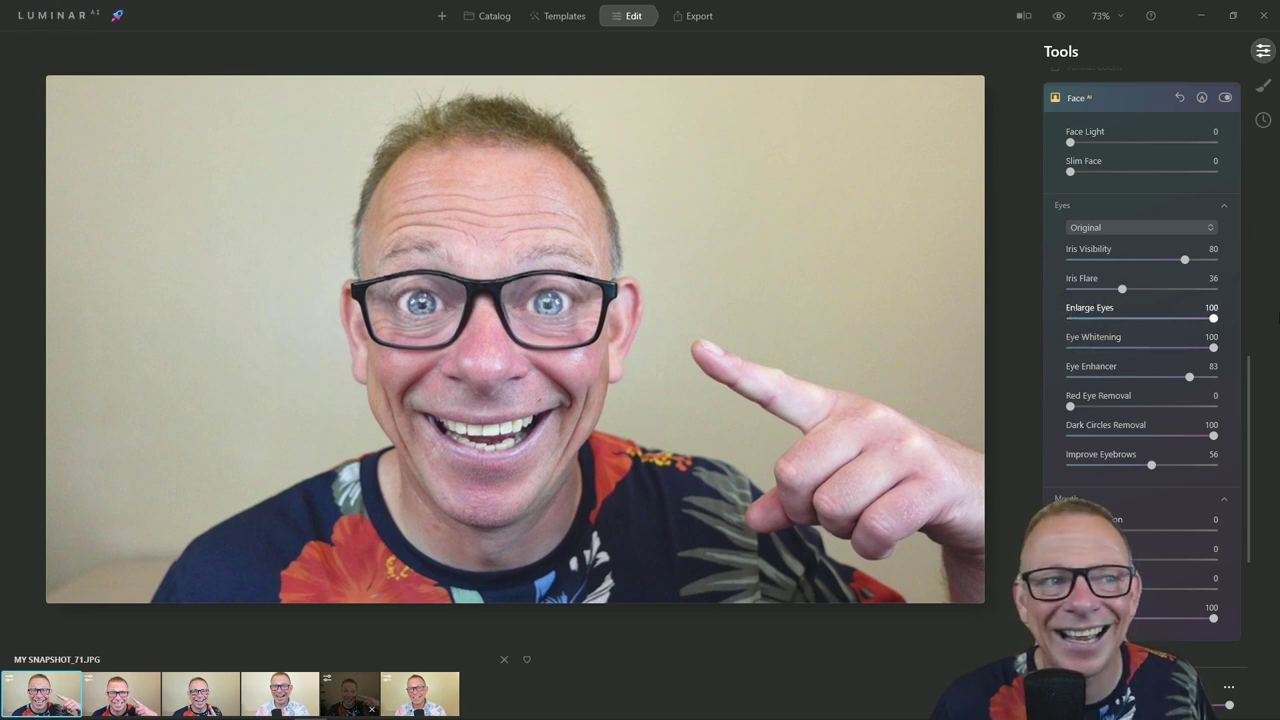
pyautogui.moveTo(1088, 337)
pyautogui.mouseDown()
pyautogui.moveTo(1278, 330)
pyautogui.moveTo(1082, 320)
pyautogui.mouseUp()
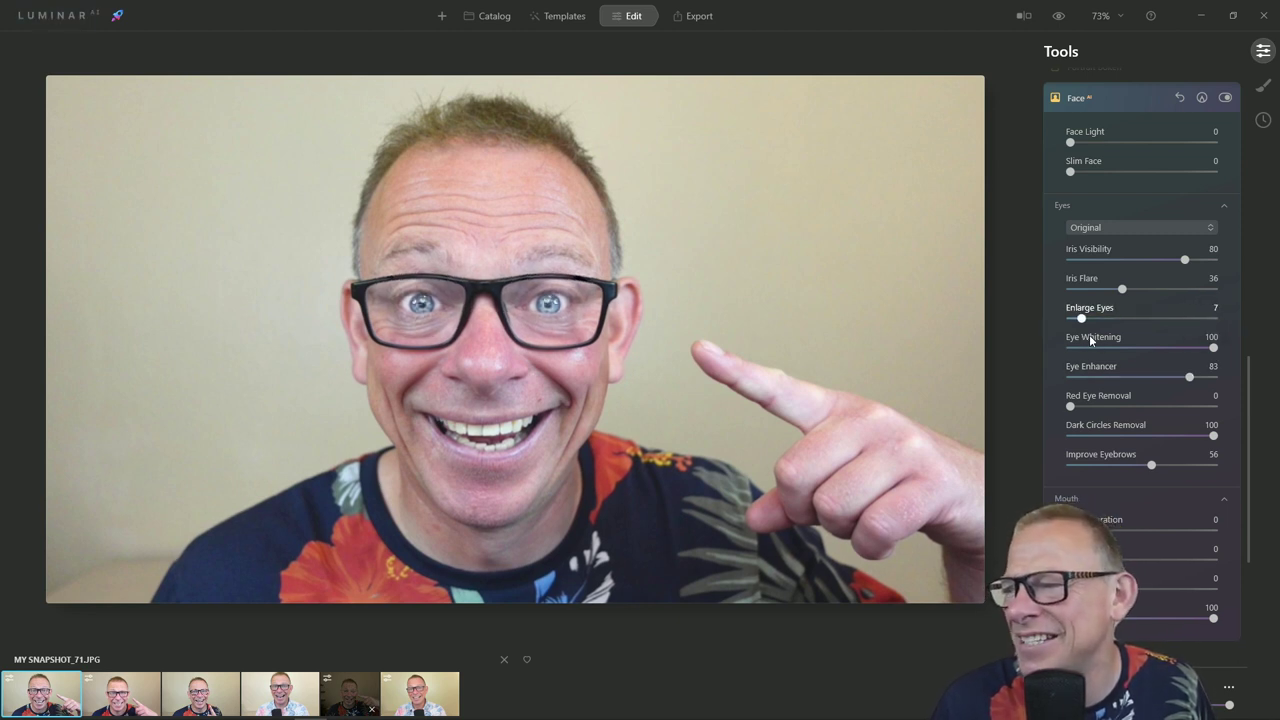
pyautogui.moveTo(1081, 337); pyautogui.dragTo(1088, 338)
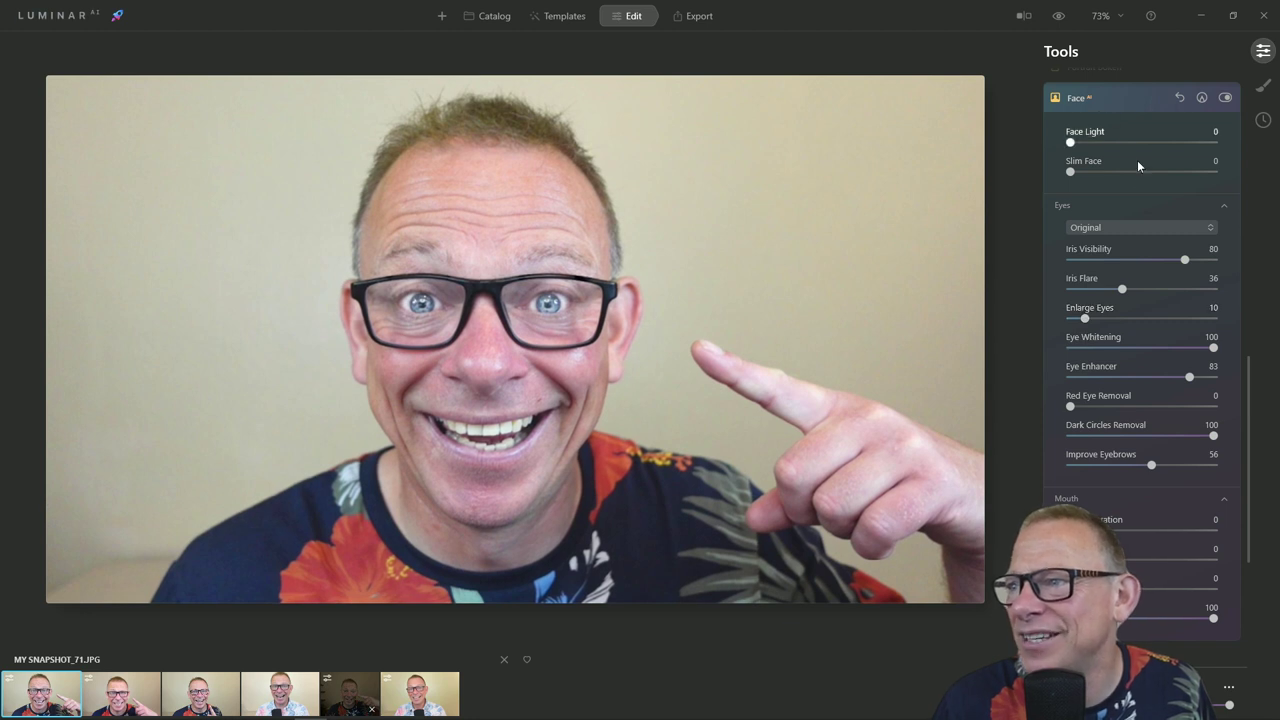
# Slim the face to 29 and raise Face Light to 34
pyautogui.scroll(1, 1133, 160)
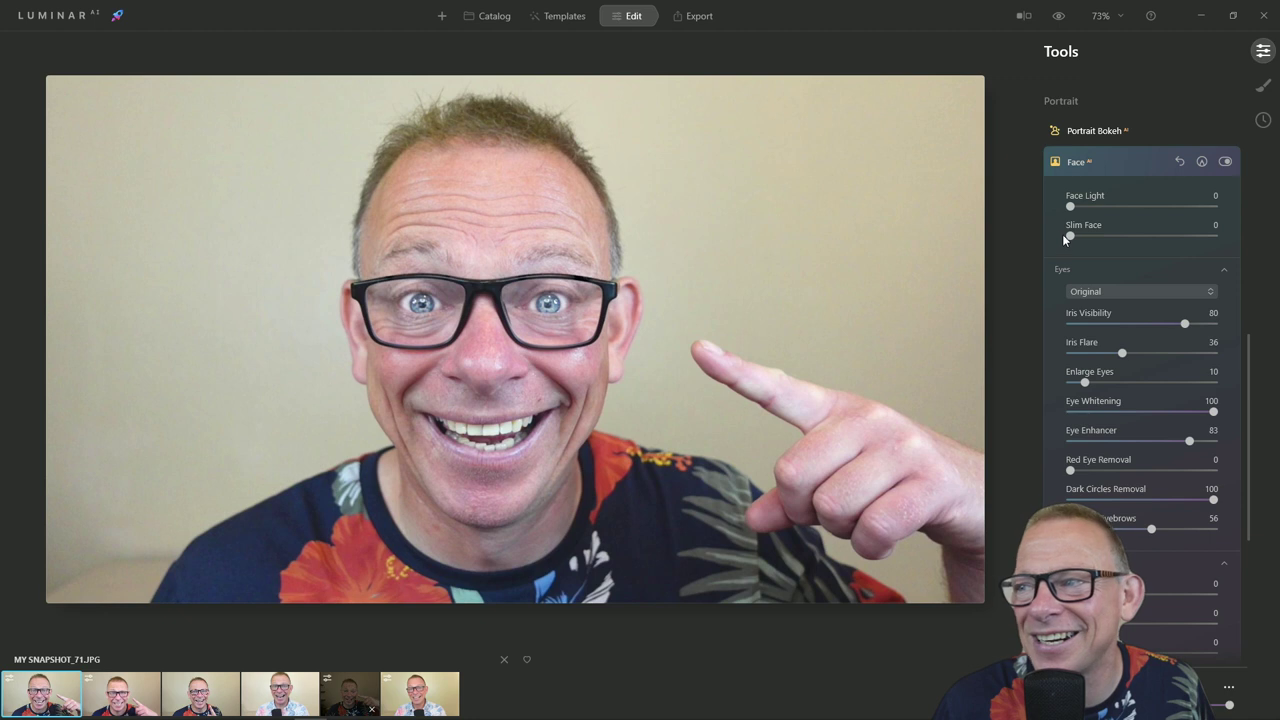
pyautogui.moveTo(1071, 237); pyautogui.dragTo(1113, 240)
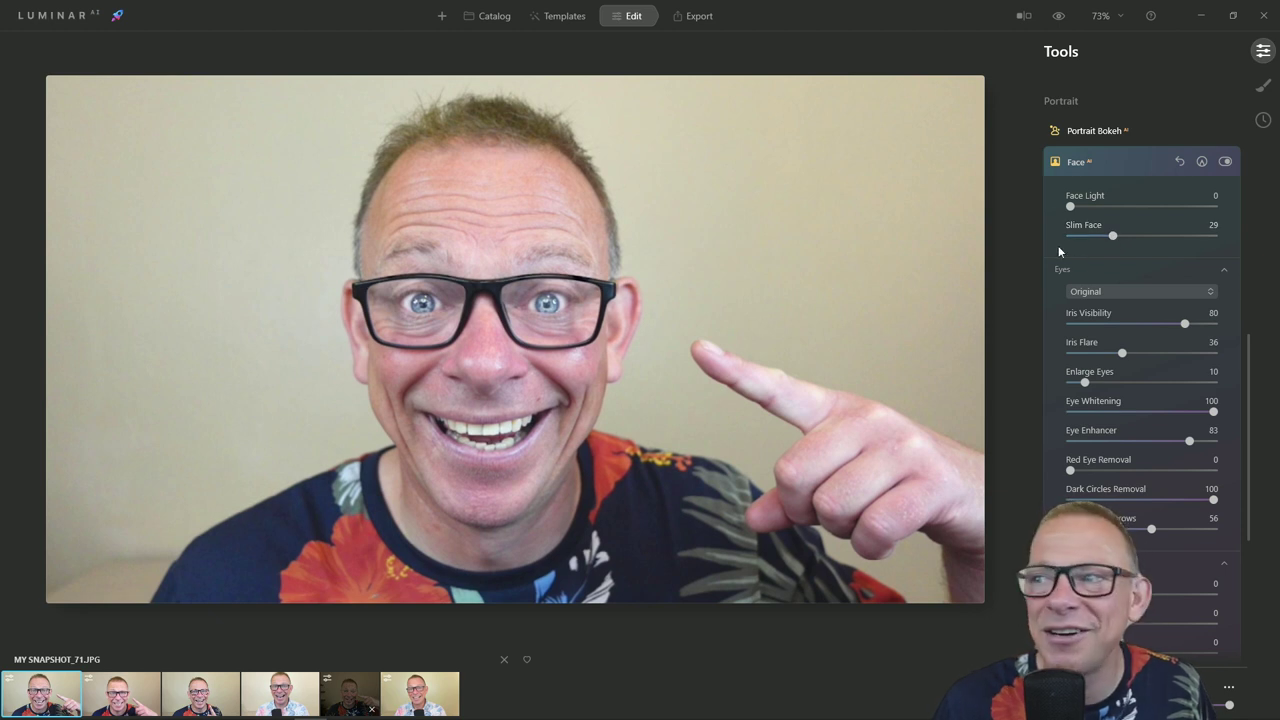
pyautogui.moveTo(1095, 210); pyautogui.dragTo(1103, 213)
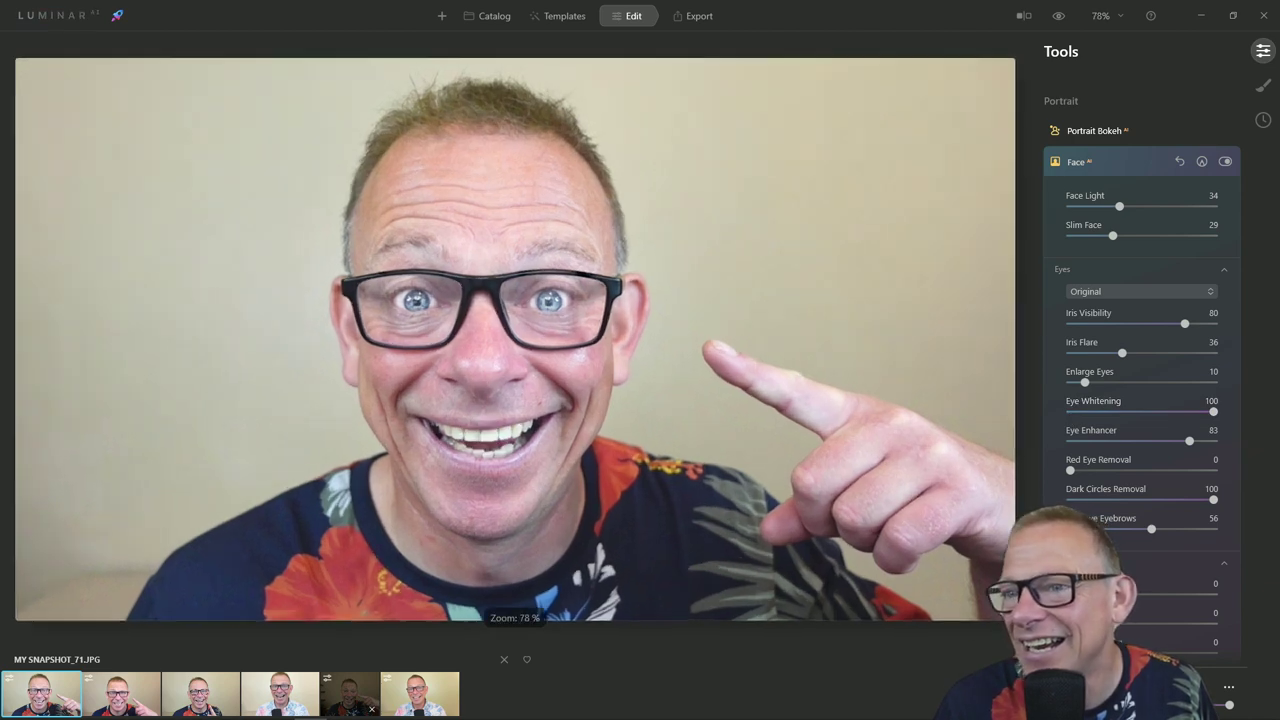
# Set the lips to Saturation 17, Redness 20 and Darkening 33
pyautogui.scroll(-3, 1058, 366)
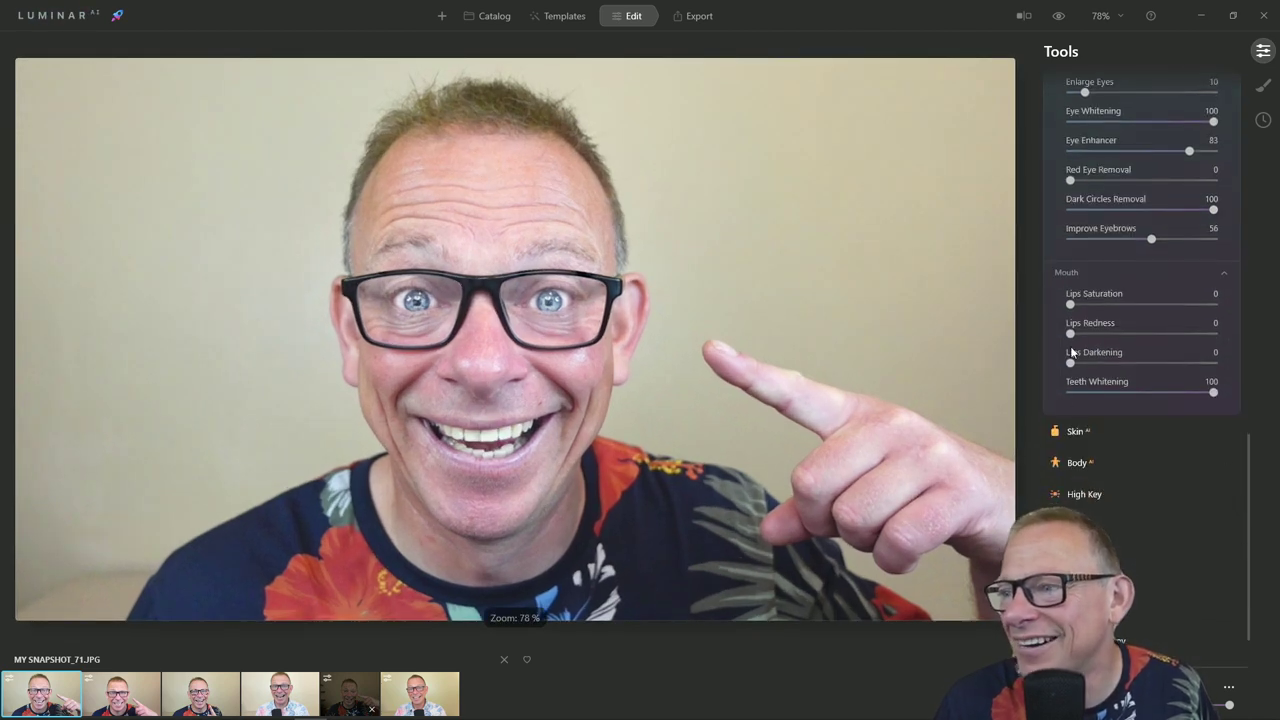
pyautogui.moveTo(1071, 365); pyautogui.dragTo(1089, 371)
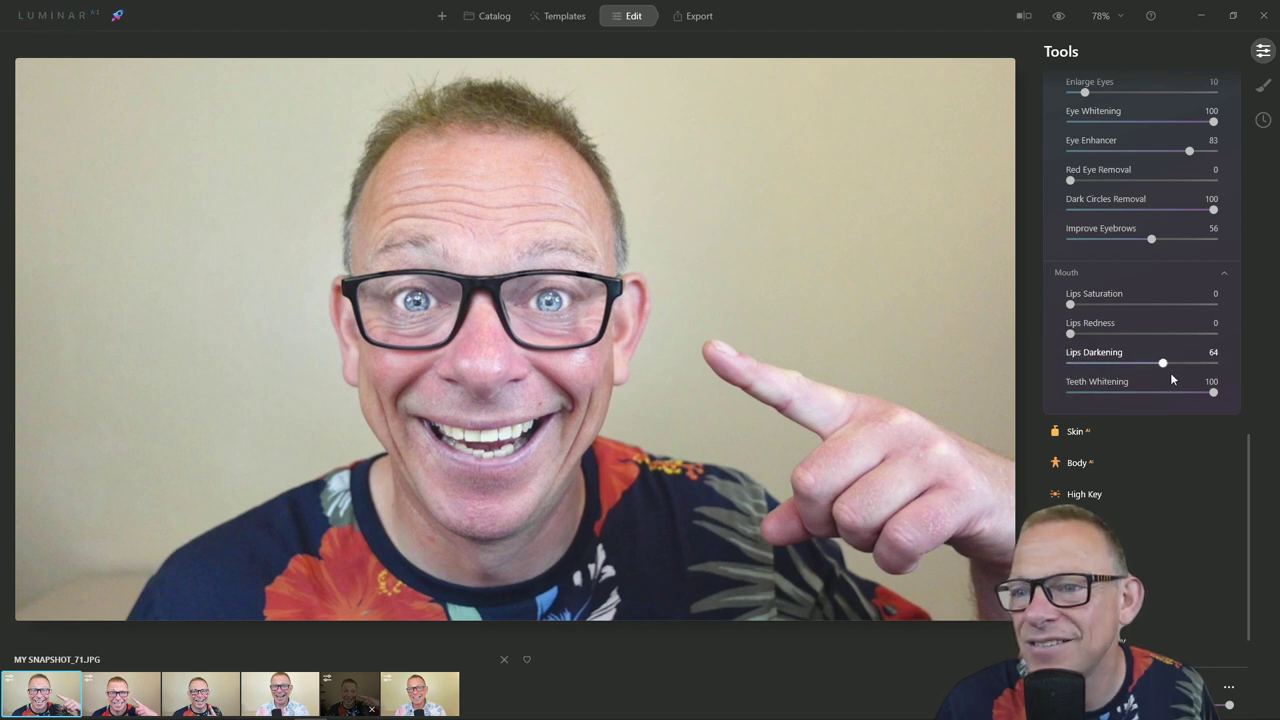
pyautogui.moveTo(1201, 378); pyautogui.dragTo(1119, 370)
pyautogui.moveTo(1070, 334); pyautogui.dragTo(1101, 334)
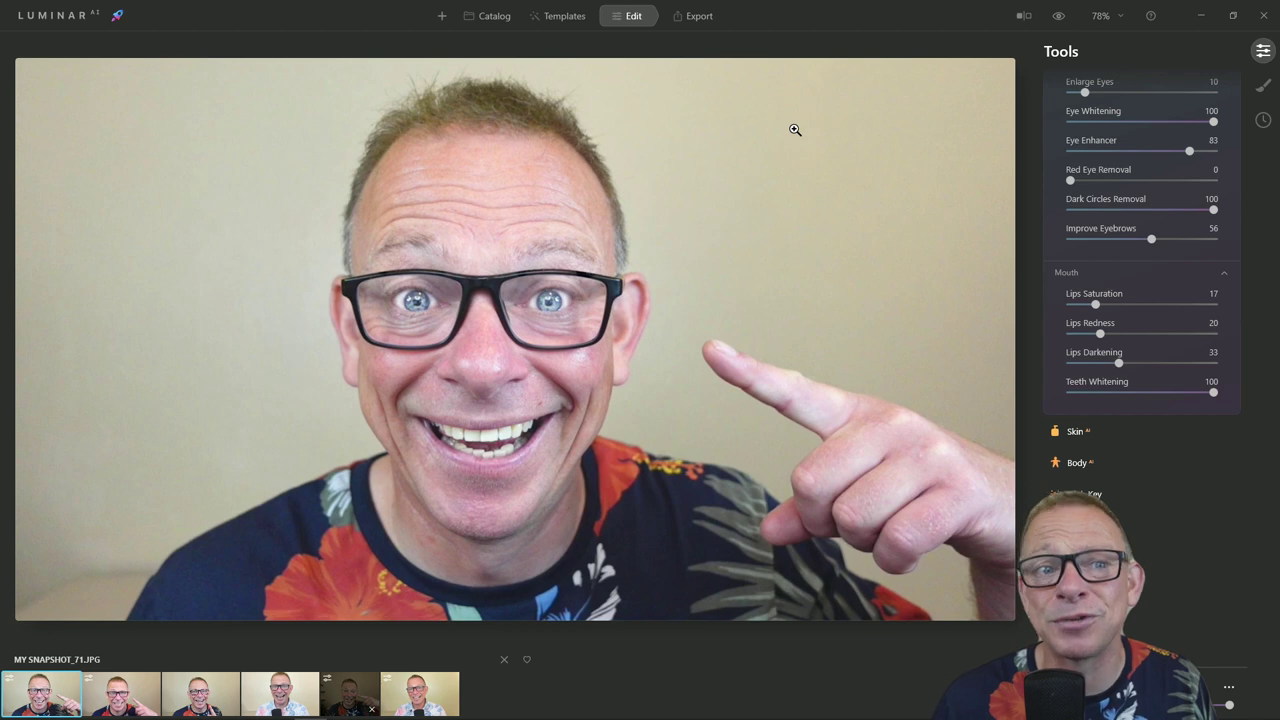
# In Skin AI, set Amount 60 and Shine Removal 45, and enable Skin Defects Removal
pyautogui.click(1075, 431)
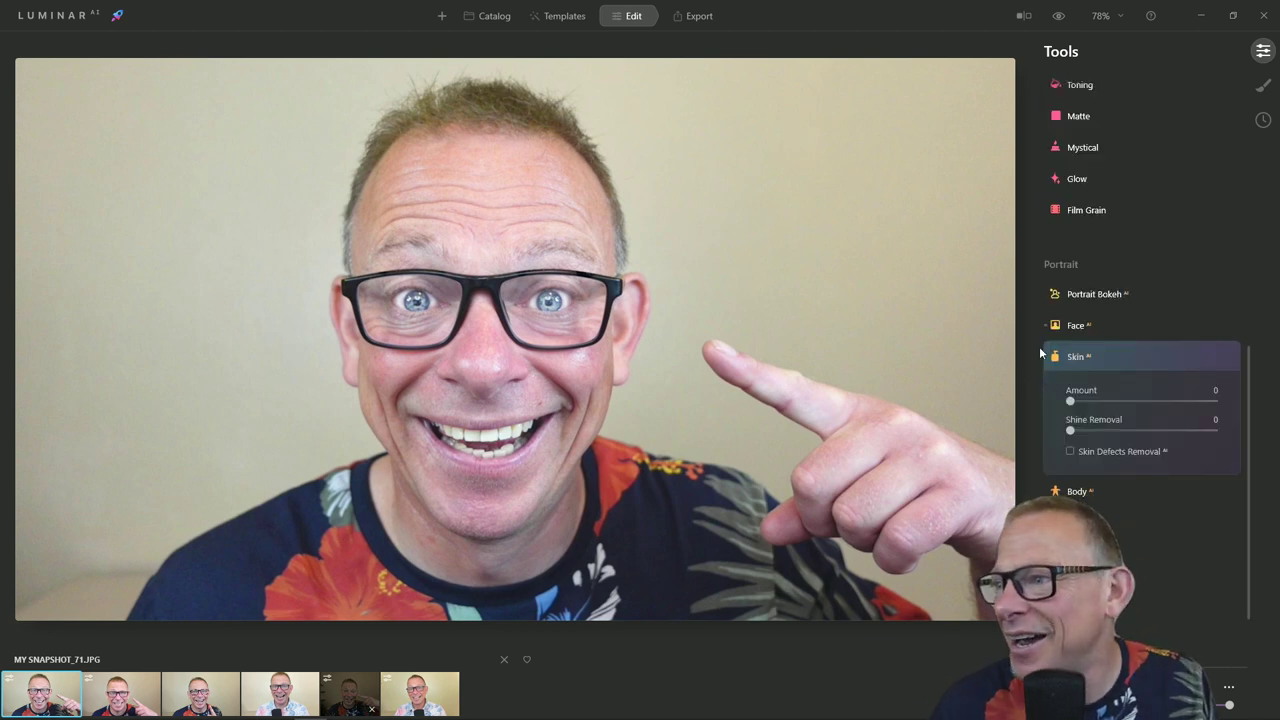
pyautogui.moveTo(1069, 402); pyautogui.dragTo(1147, 414)
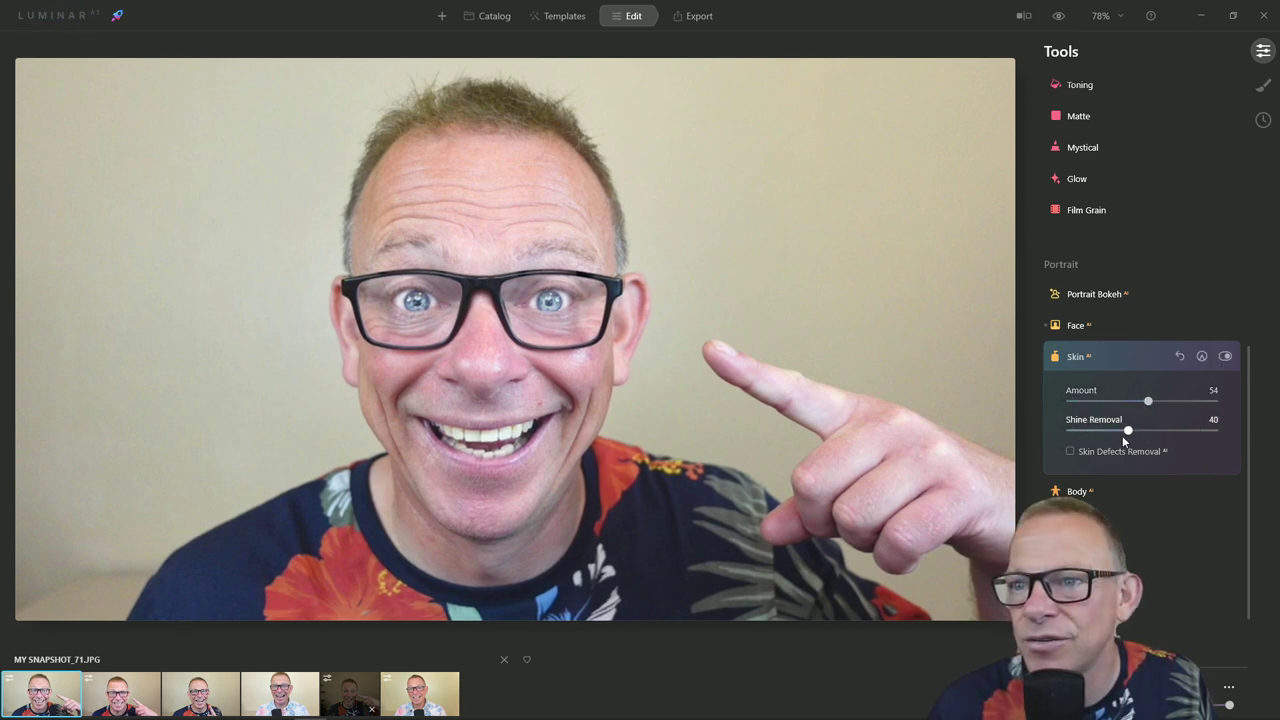
pyautogui.click(1069, 452)
pyautogui.moveTo(1148, 400)
pyautogui.mouseDown()
pyautogui.moveTo(1065, 411)
pyautogui.moveTo(1126, 401)
pyautogui.mouseUp()
pyautogui.click(1069, 451)
pyautogui.click(1069, 451)
pyautogui.moveTo(1127, 401); pyautogui.dragTo(1155, 402)
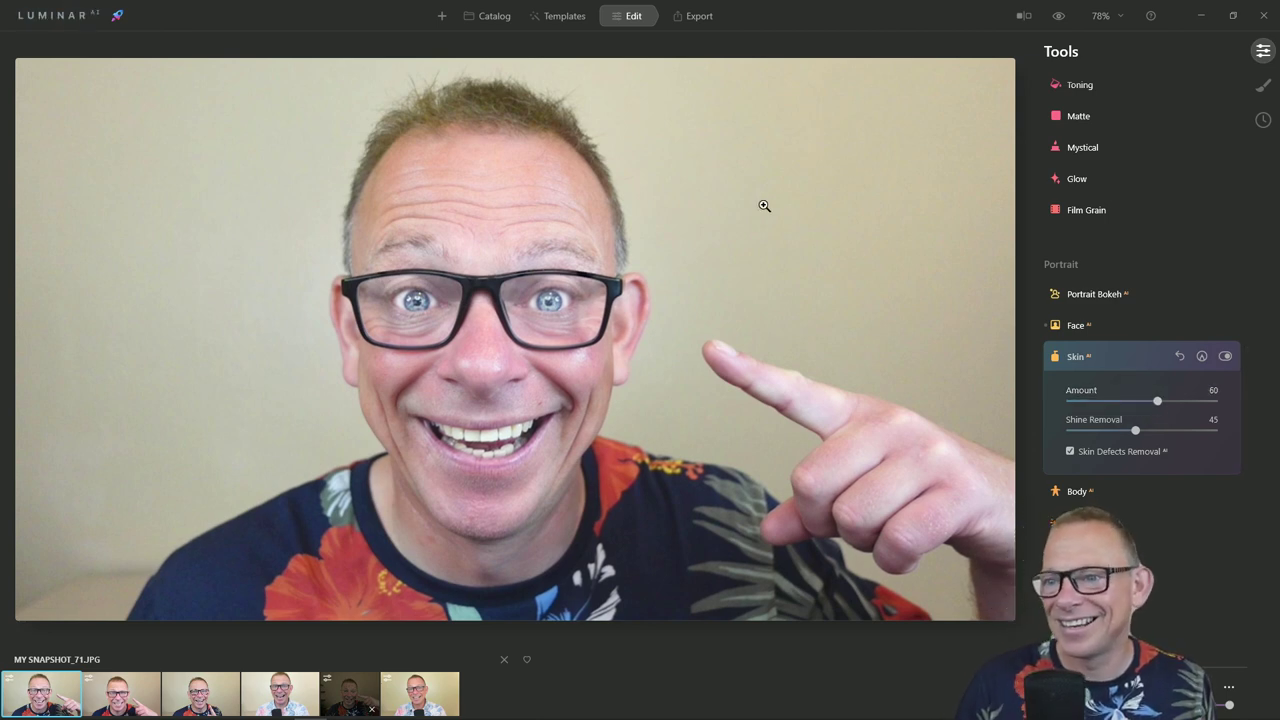
# Add High Key with an Amount of 6
pyautogui.scroll(-1, 1197, 528)
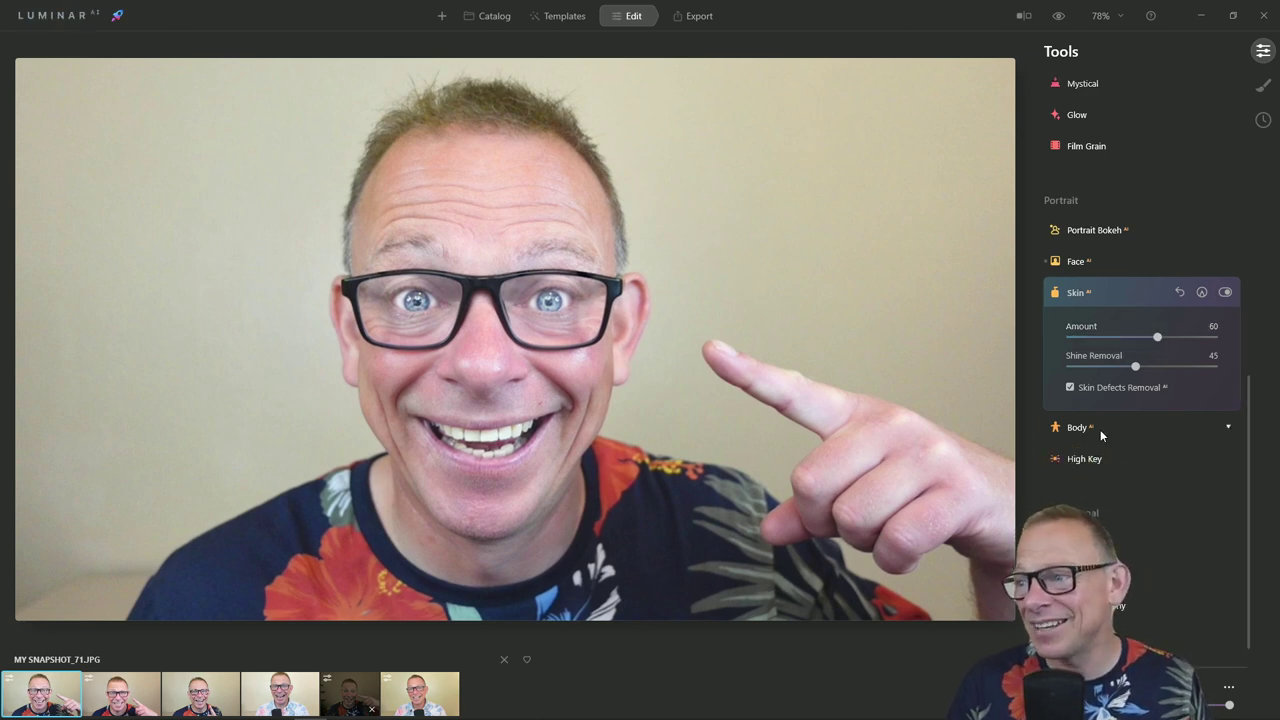
pyautogui.click(1078, 459)
pyautogui.moveTo(1070, 465); pyautogui.dragTo(1080, 465)
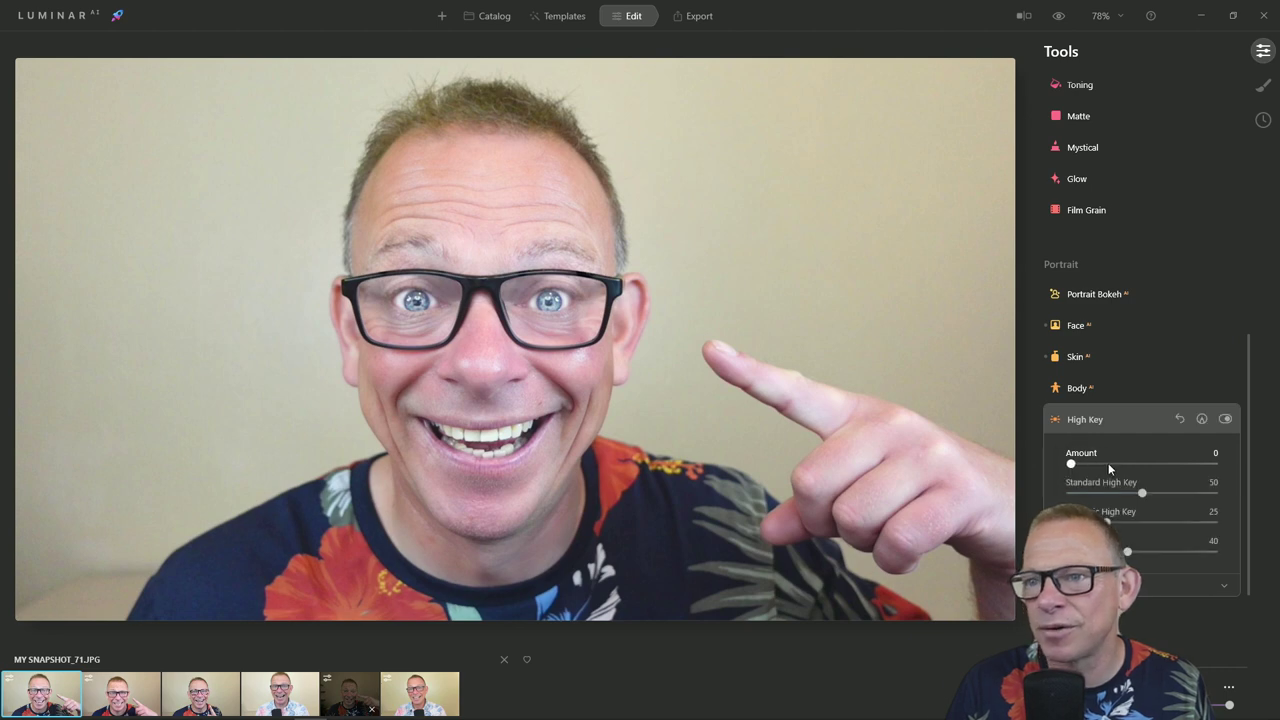
pyautogui.scroll(2, 1101, 462)
pyautogui.scroll(-3, 1141, 549)
pyautogui.scroll(4, 1141, 549)
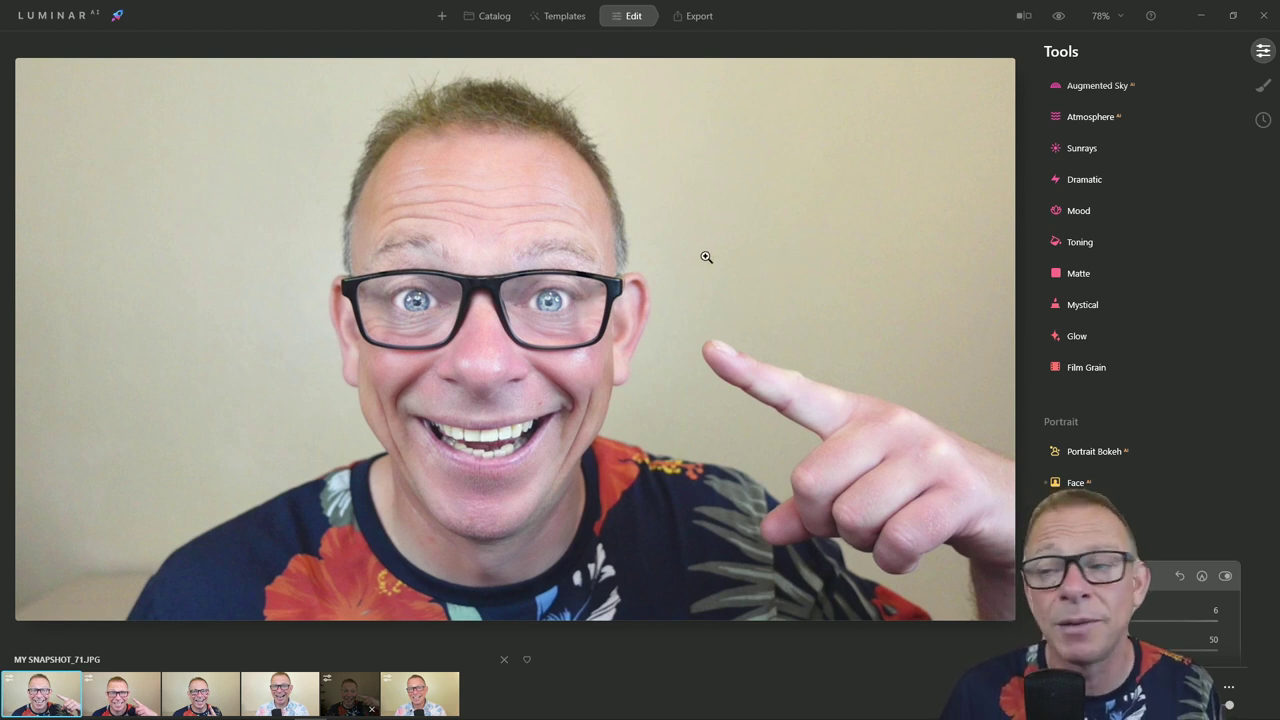
pyautogui.scroll(4, 1165, 412)
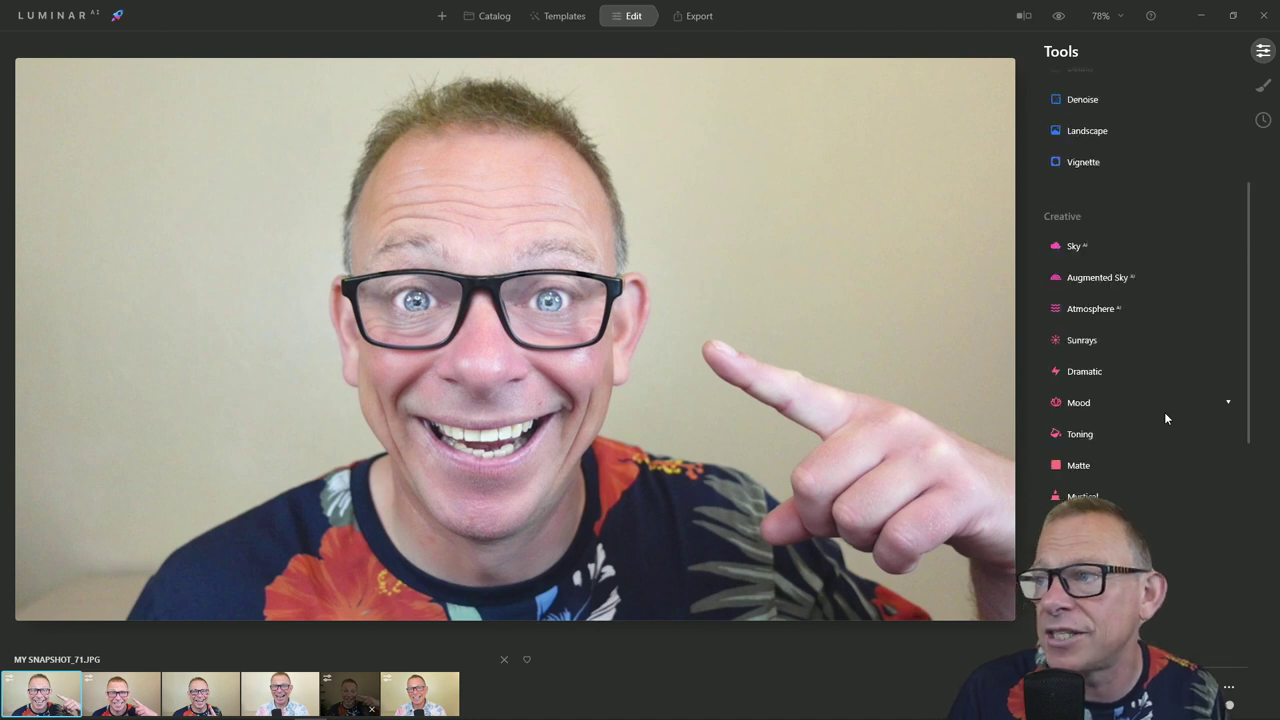
pyautogui.scroll(-4, 1164, 407)
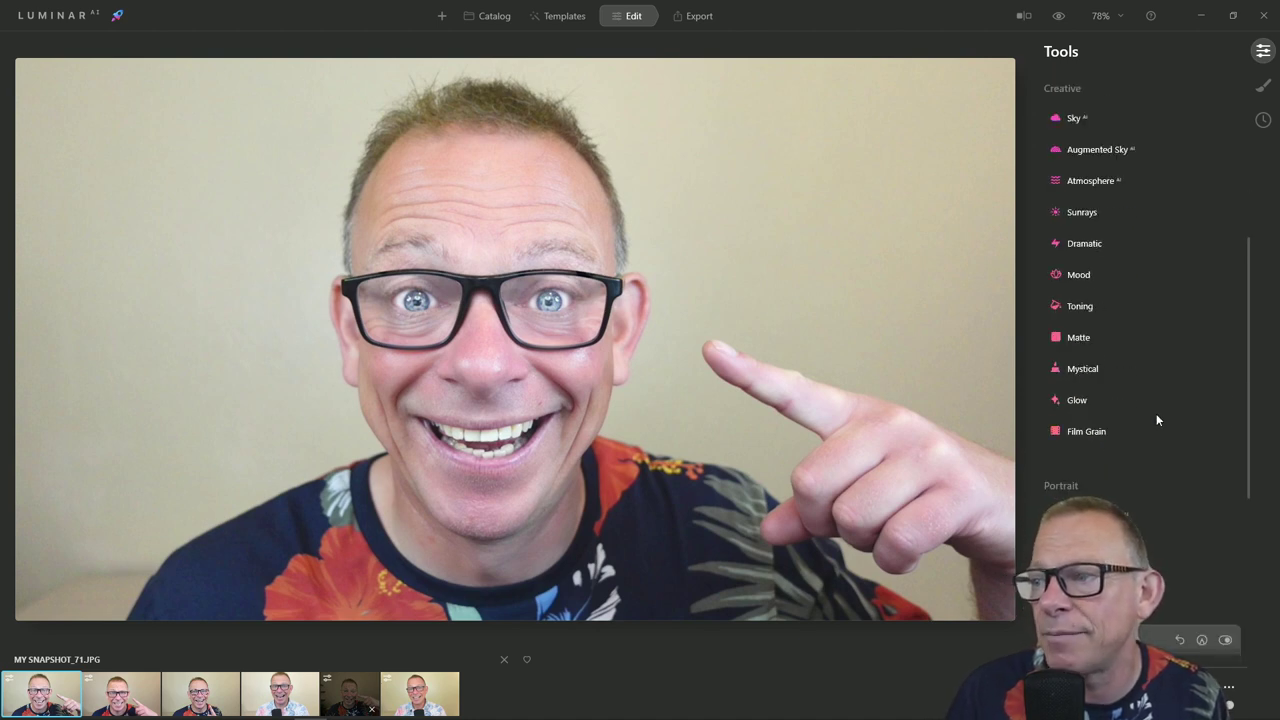
# Add a Soft Focus Glow to the selfie and set its Amount to 19
pyautogui.click(1086, 400)
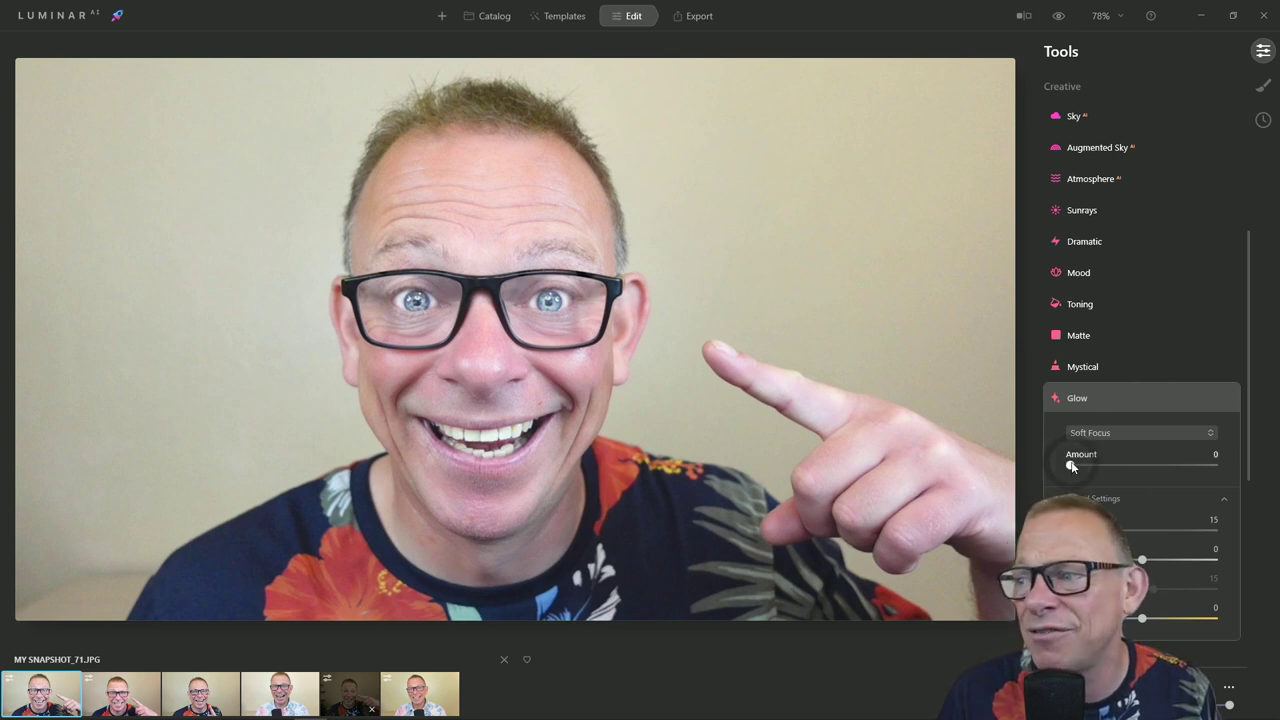
pyautogui.moveTo(1071, 466)
pyautogui.mouseDown()
pyautogui.moveTo(1270, 463)
pyautogui.moveTo(1109, 467)
pyautogui.moveTo(1218, 475)
pyautogui.moveTo(1061, 466)
pyautogui.moveTo(1081, 472)
pyautogui.mouseUp()
pyautogui.doubleClick(1104, 472)
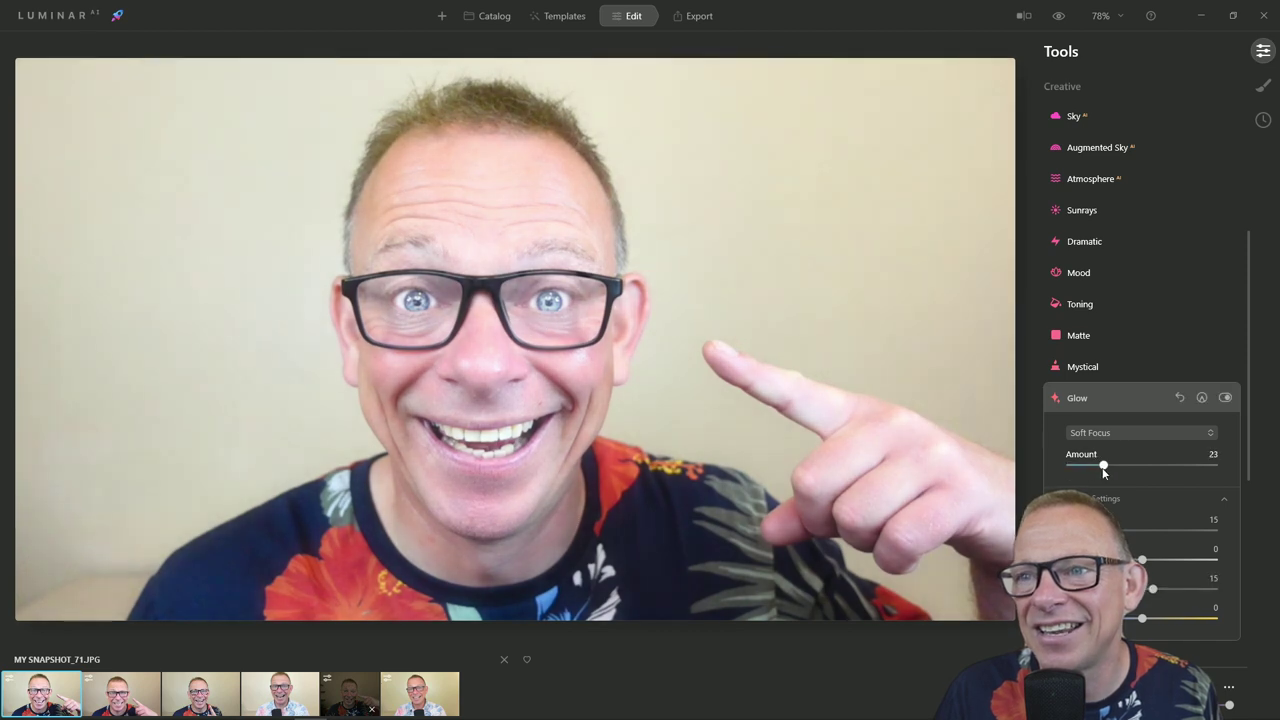
pyautogui.moveTo(1091, 472); pyautogui.dragTo(1099, 472)
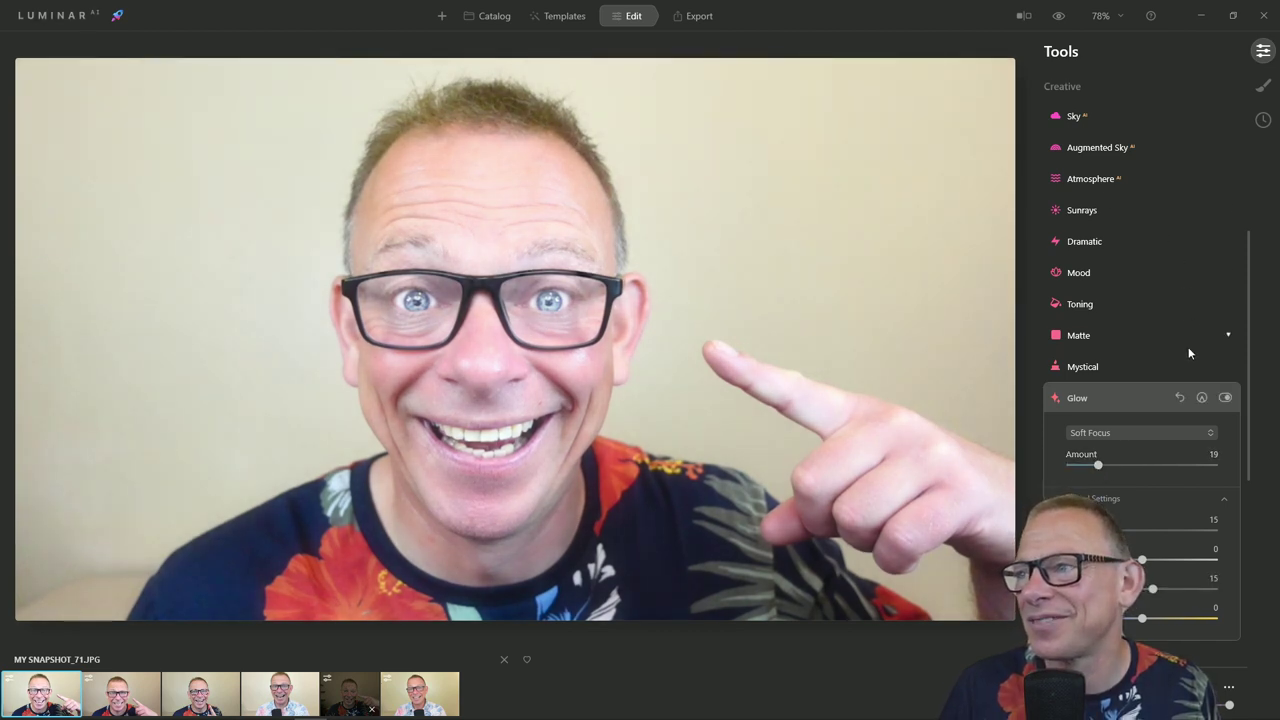
# Strengthen one of the Glow's Advanced Settings sliders
pyautogui.scroll(-3, 1194, 401)
pyautogui.scroll(2, 1196, 407)
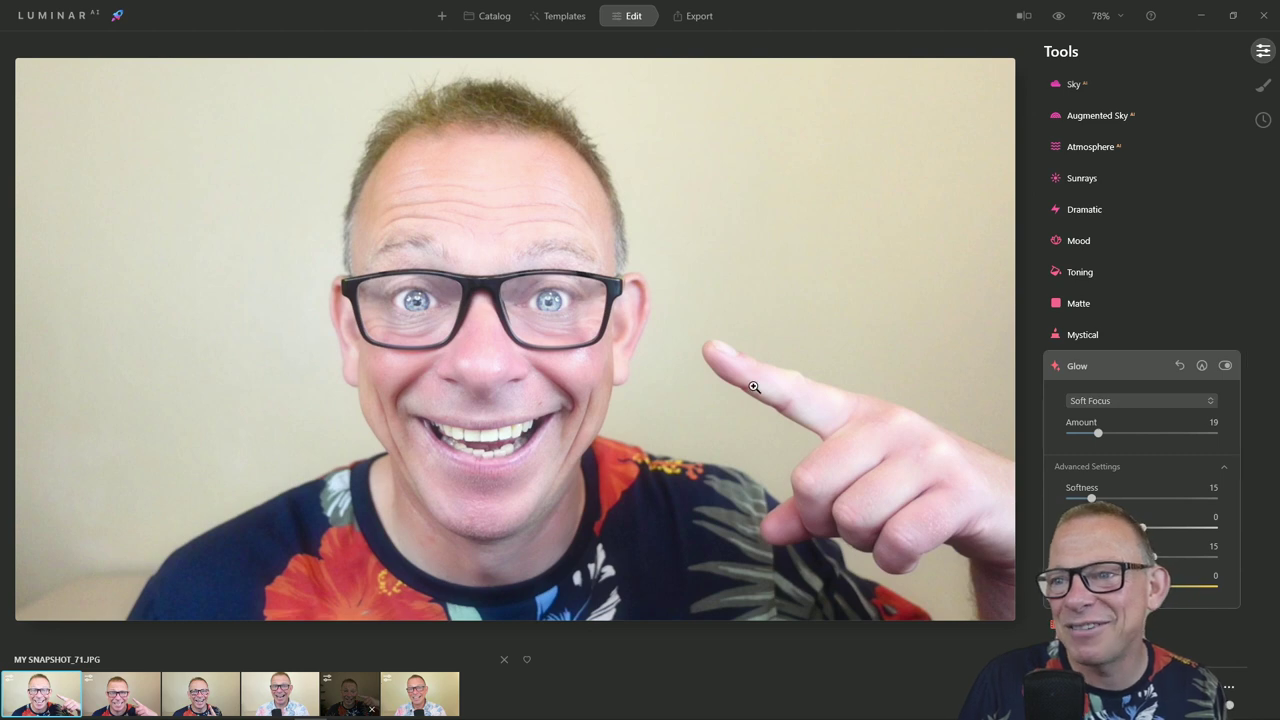
pyautogui.scroll(-2, 775, 379)
pyautogui.scroll(2, 775, 379)
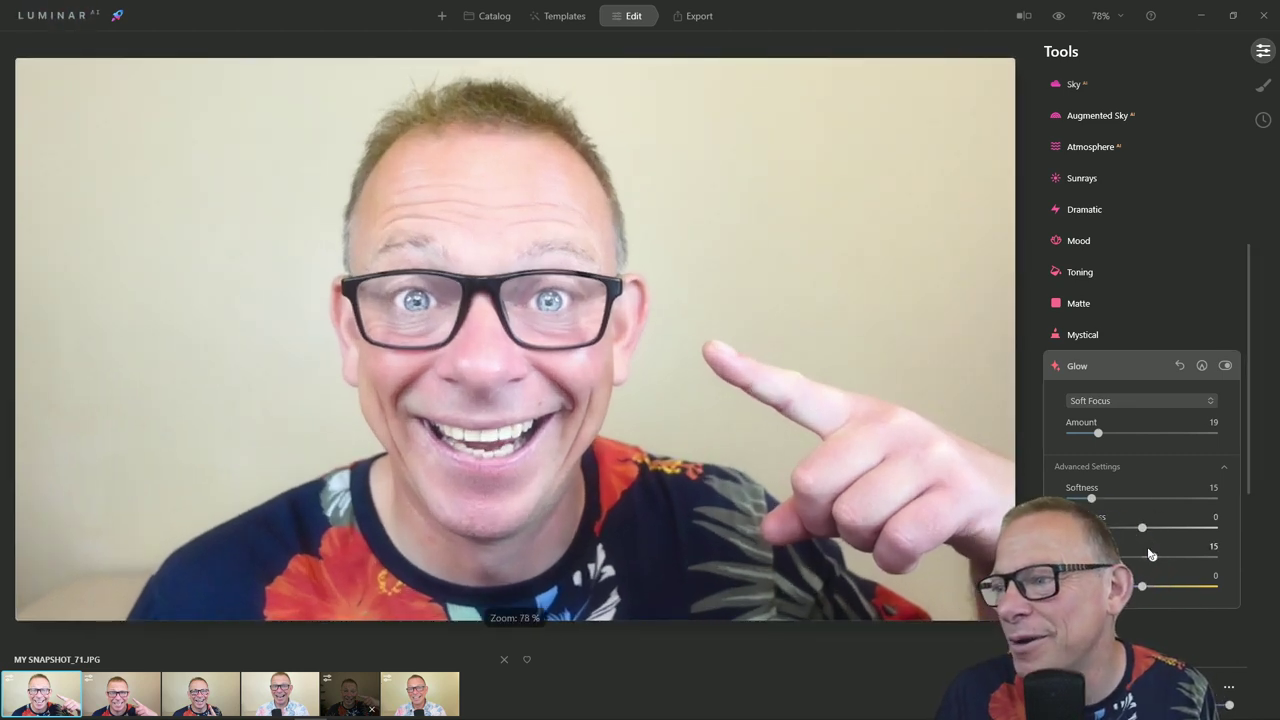
pyautogui.moveTo(1152, 556); pyautogui.dragTo(1210, 596)
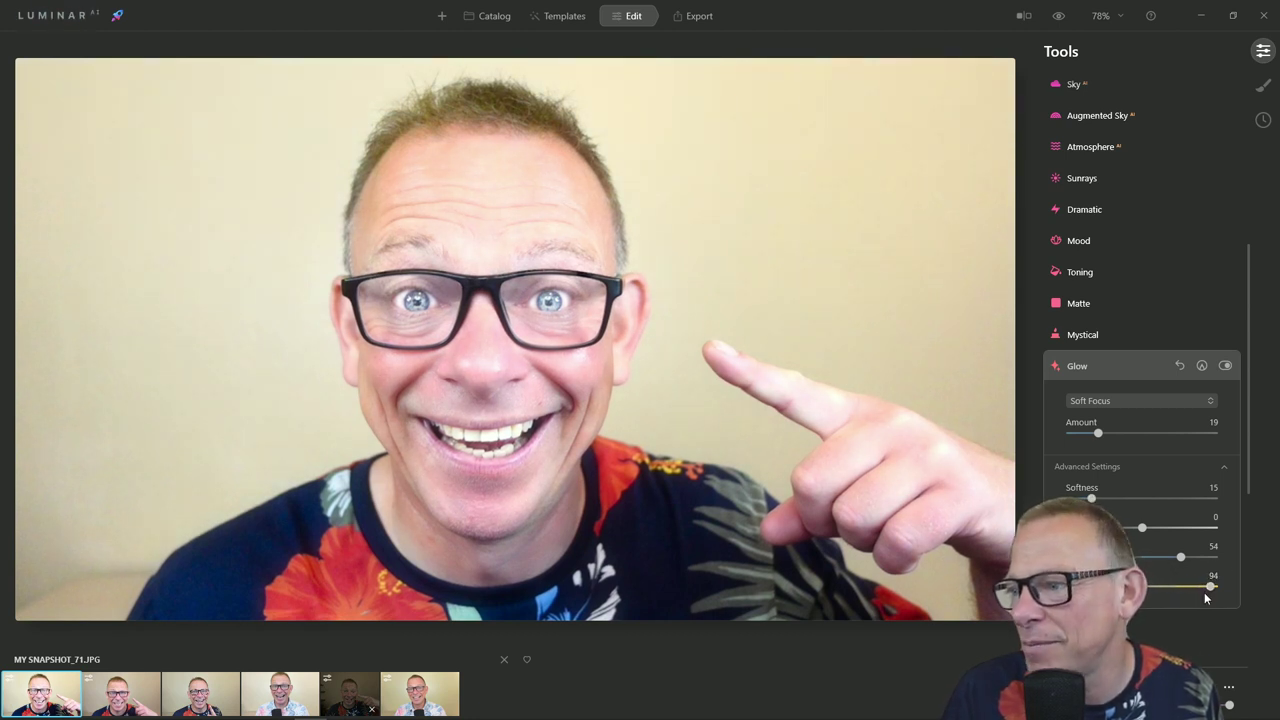